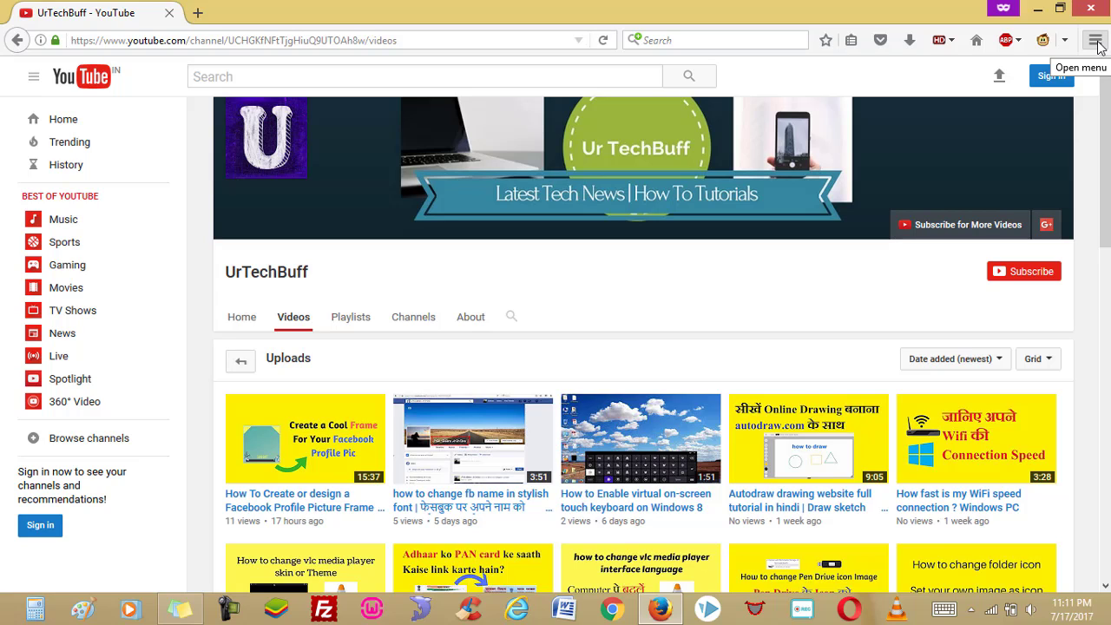
Step: Open the browser's content options and bring up the preferred languages list for displaying web pages
{"action": "left_click", "coordinate": [1096, 43]}
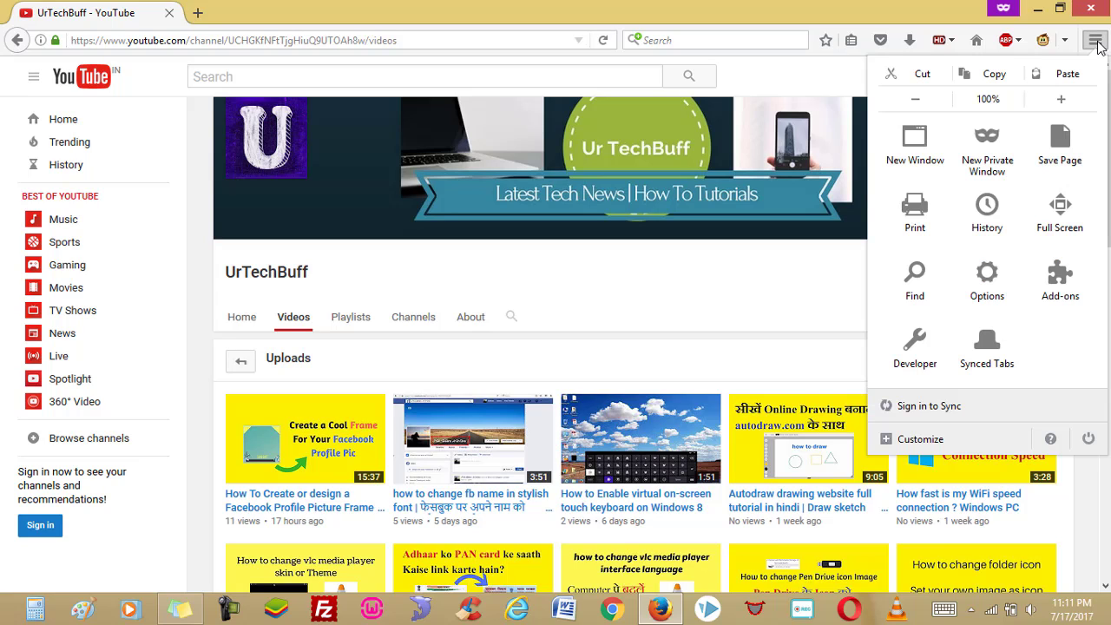
{"action": "left_click", "coordinate": [1013, 295]}
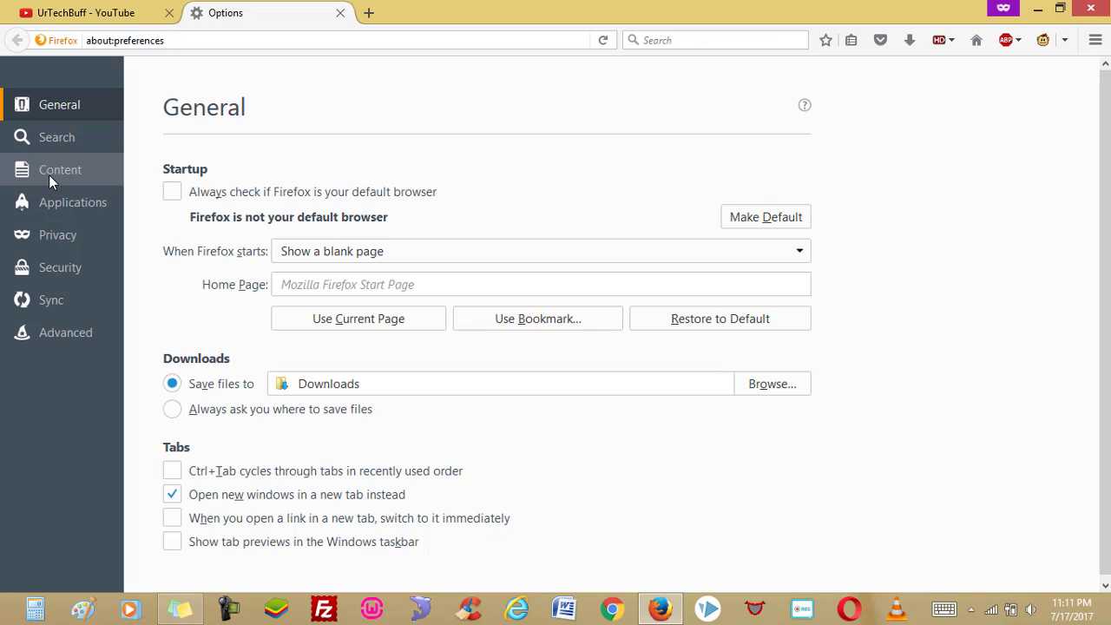
{"action": "left_click", "coordinate": [103, 173]}
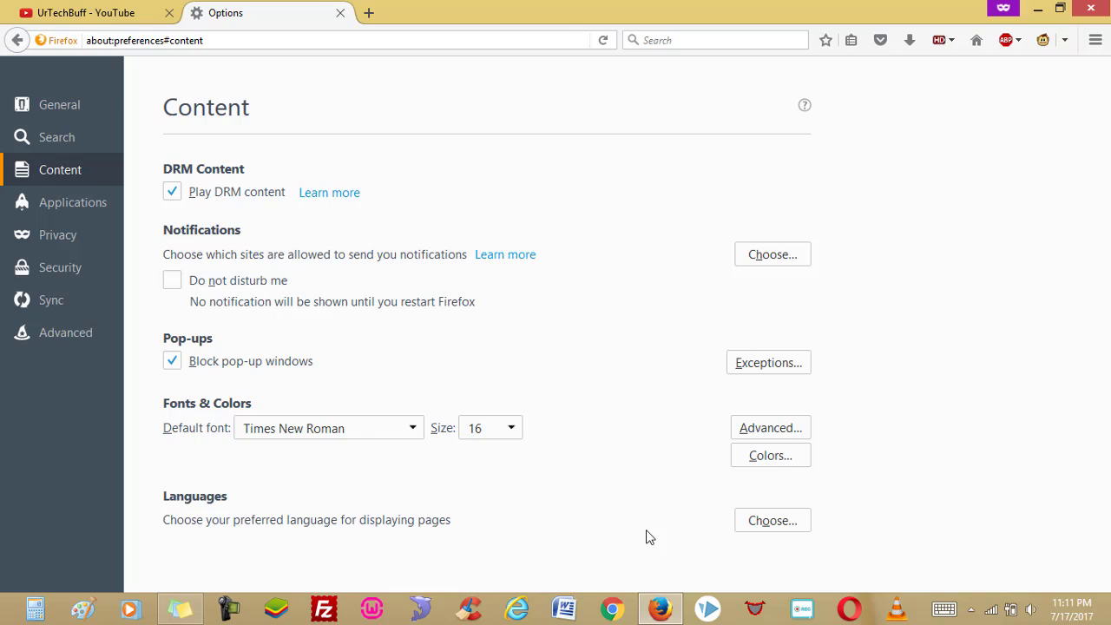
{"action": "left_click", "coordinate": [800, 528]}
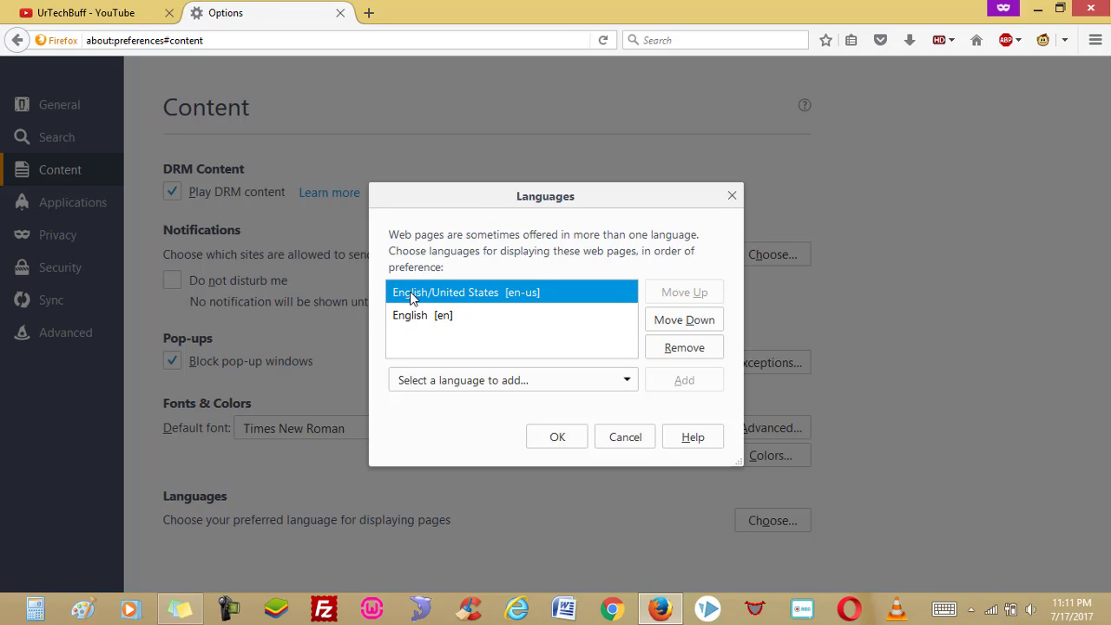
{"action": "left_click", "coordinate": [450, 324]}
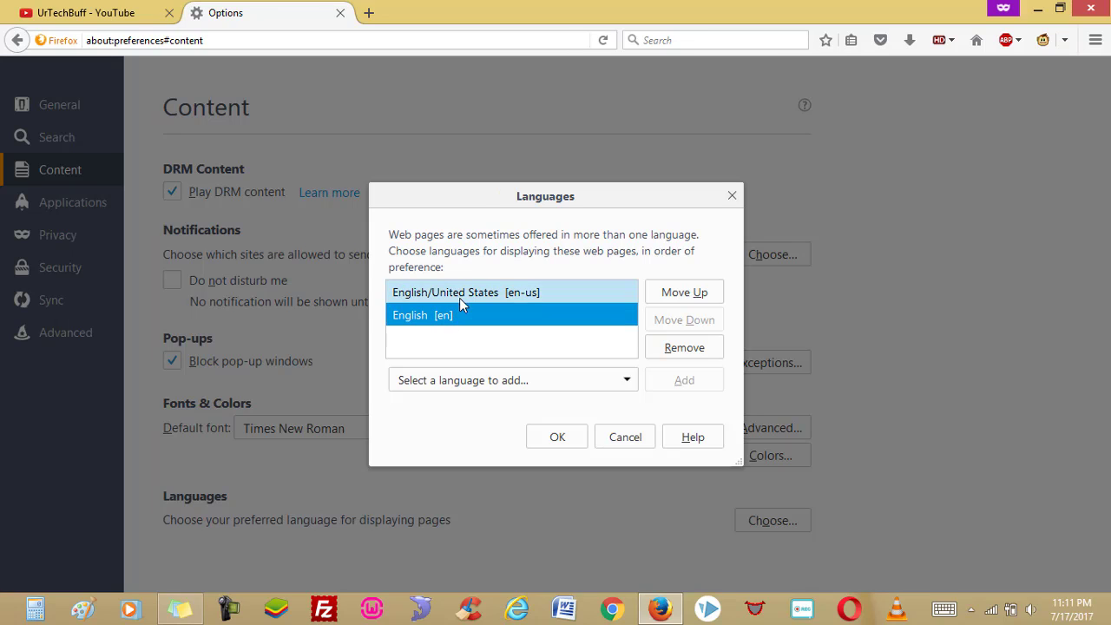
{"action": "left_click", "coordinate": [463, 295]}
{"action": "left_click", "coordinate": [462, 316]}
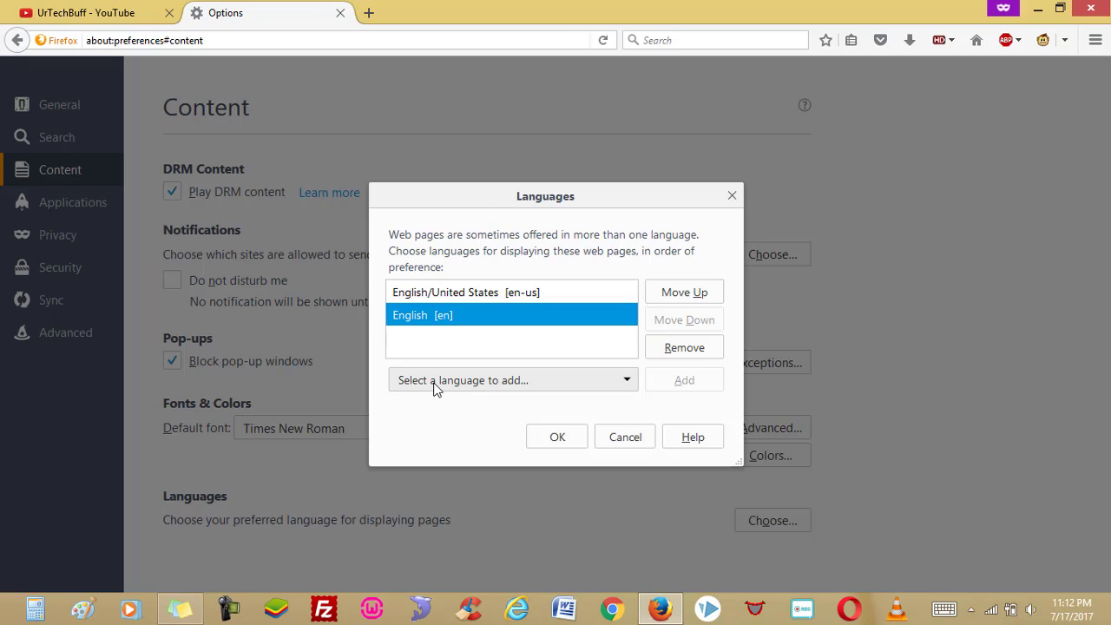
Step: Add Hindi [hi] to the preferred languages for displaying web pages
{"action": "left_click", "coordinate": [501, 384]}
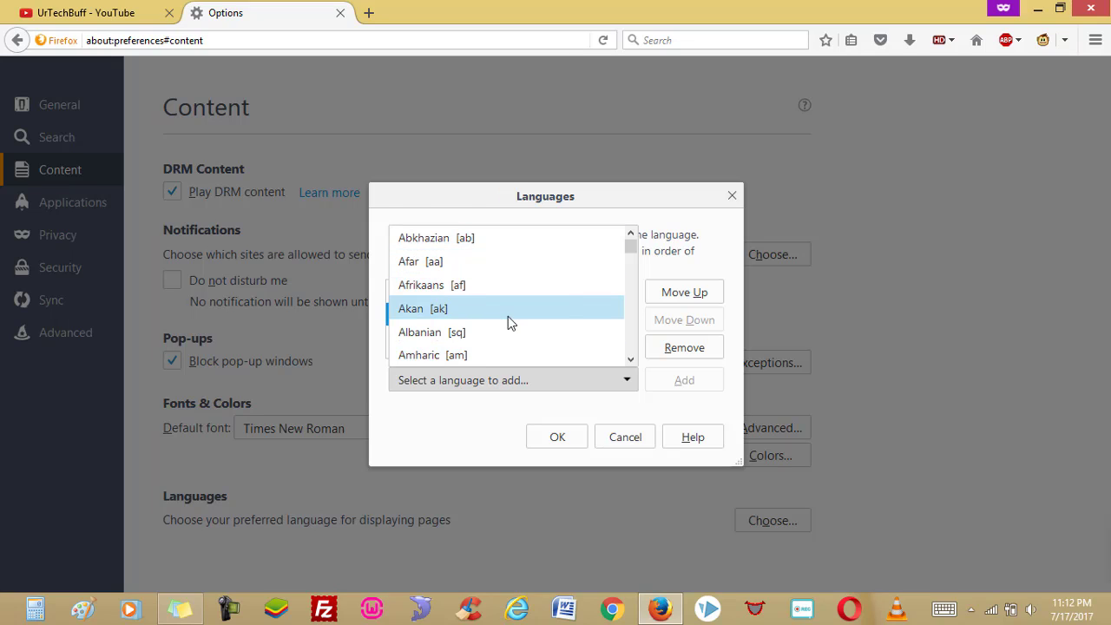
{"action": "left_click_drag", "start_coordinate": [631, 363], "coordinate": [631, 363]}
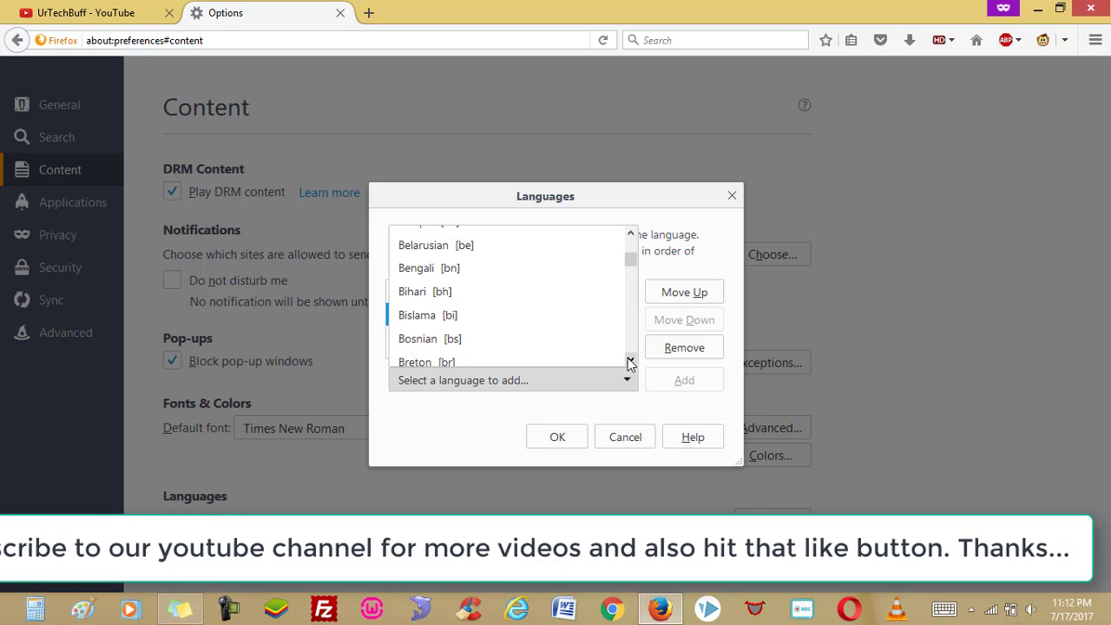
{"action": "key", "text": "h"}
{"action": "key", "text": "h"}
{"action": "key", "text": "h"}
{"action": "key", "text": "h"}
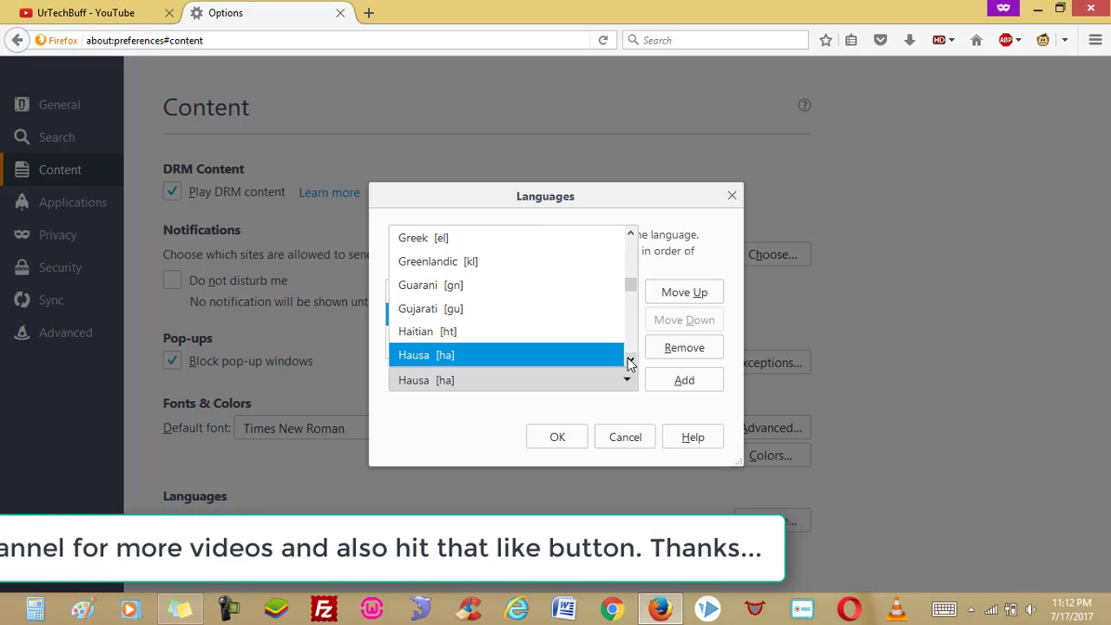
{"action": "key", "text": "h"}
{"action": "key", "text": "h"}
{"action": "key", "text": "h"}
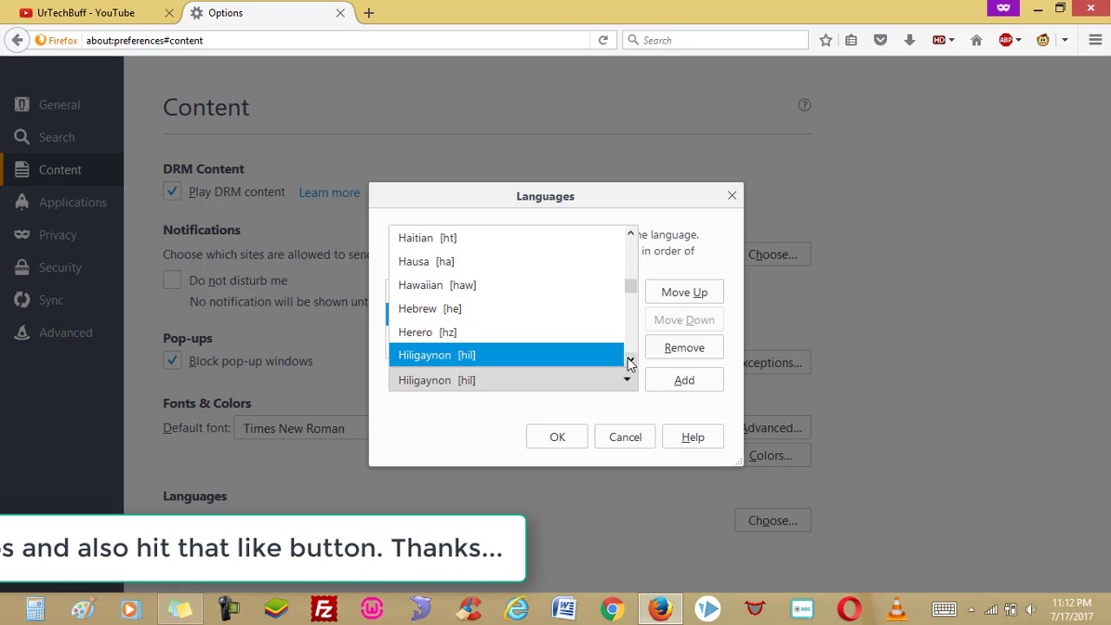
{"action": "key", "text": "h"}
{"action": "key", "text": "h"}
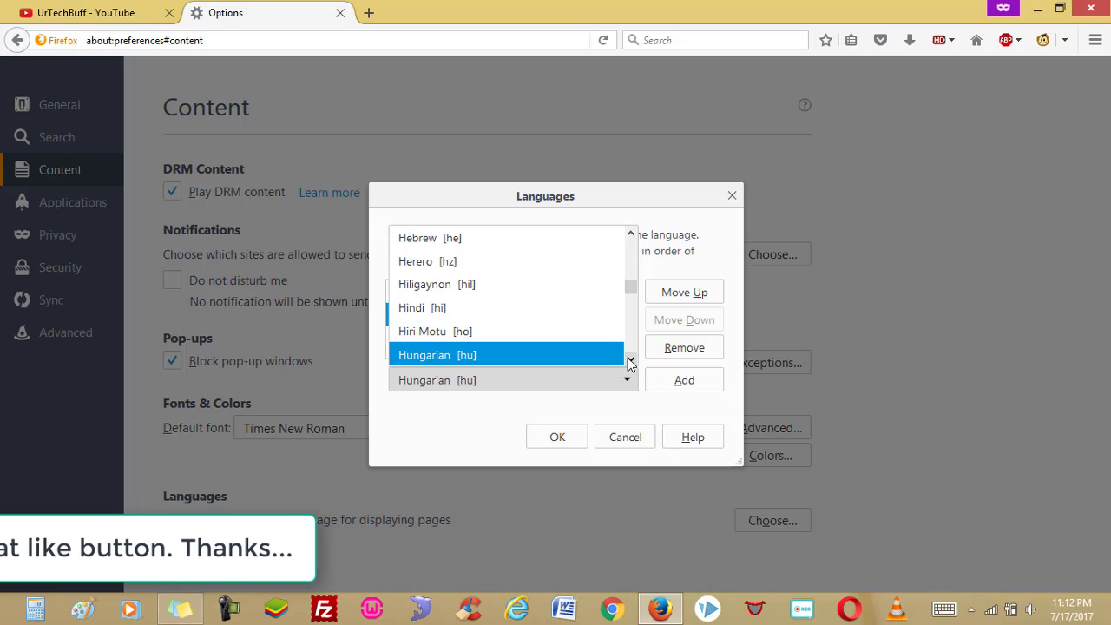
{"action": "left_click", "coordinate": [452, 308]}
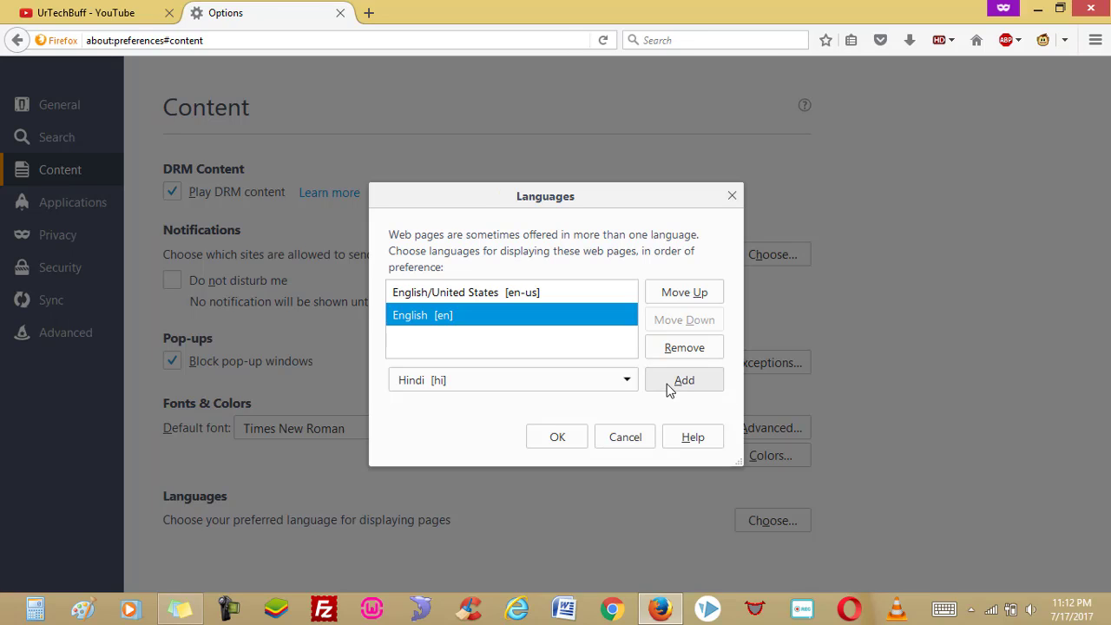
{"action": "left_click", "coordinate": [694, 387]}
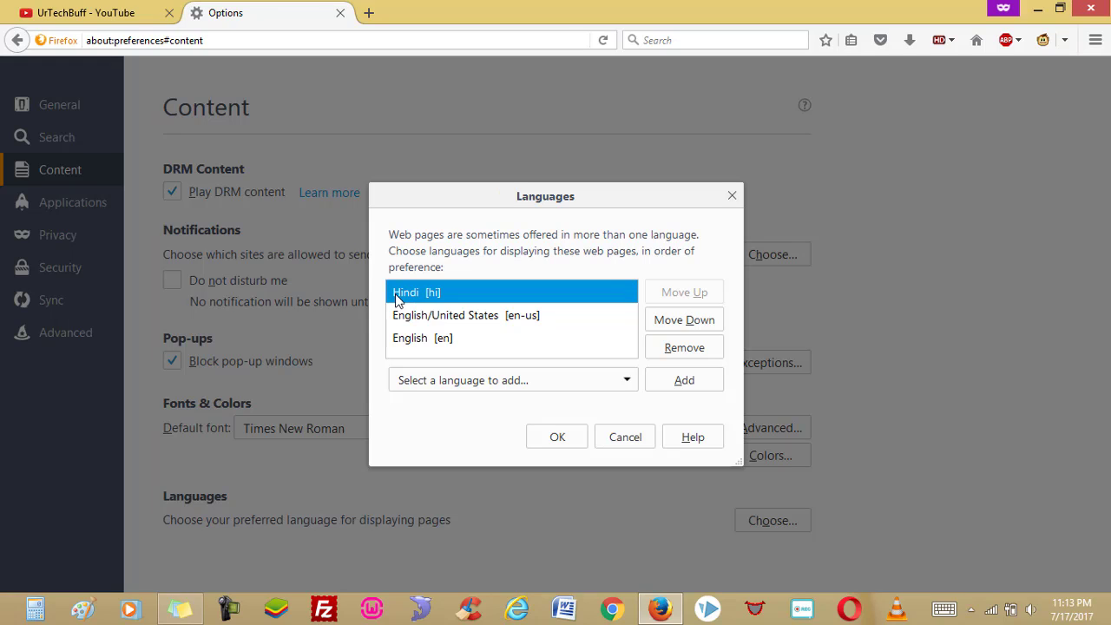
Step: Check the order of the preferred languages and save the list with Hindi [hi] as first preference
{"action": "left_click", "coordinate": [476, 322]}
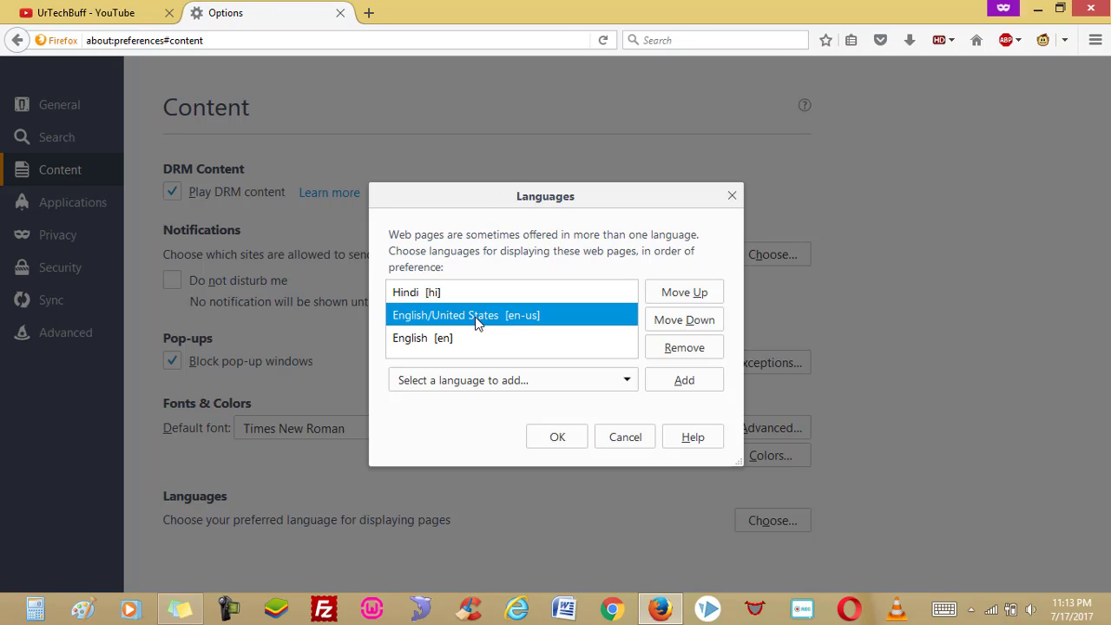
{"action": "left_click", "coordinate": [411, 338]}
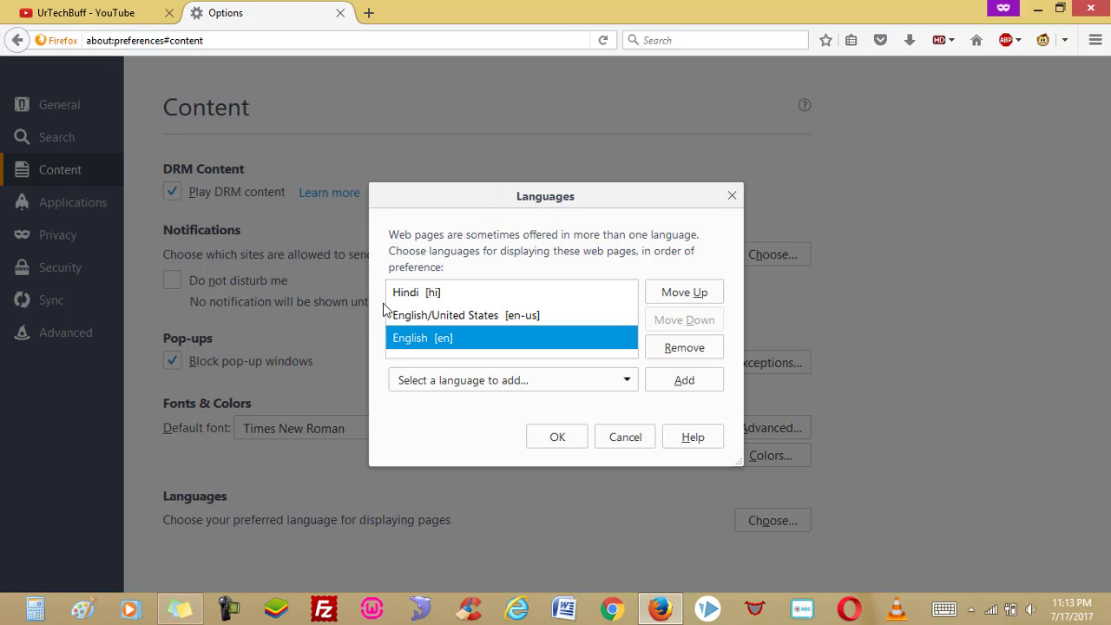
{"action": "left_click", "coordinate": [412, 297]}
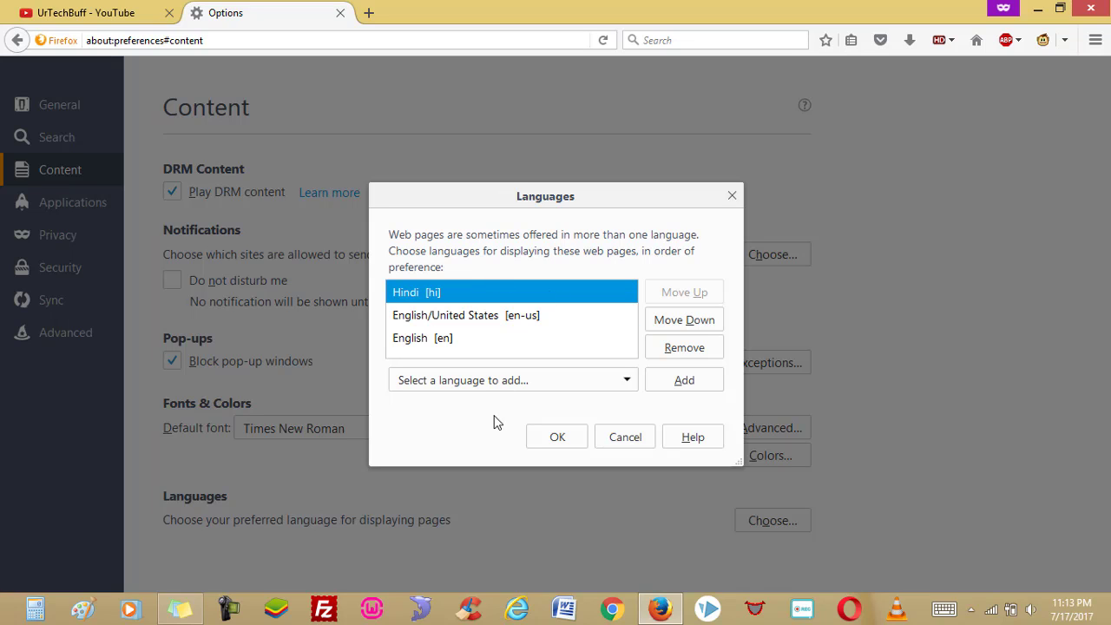
{"action": "left_click", "coordinate": [549, 441]}
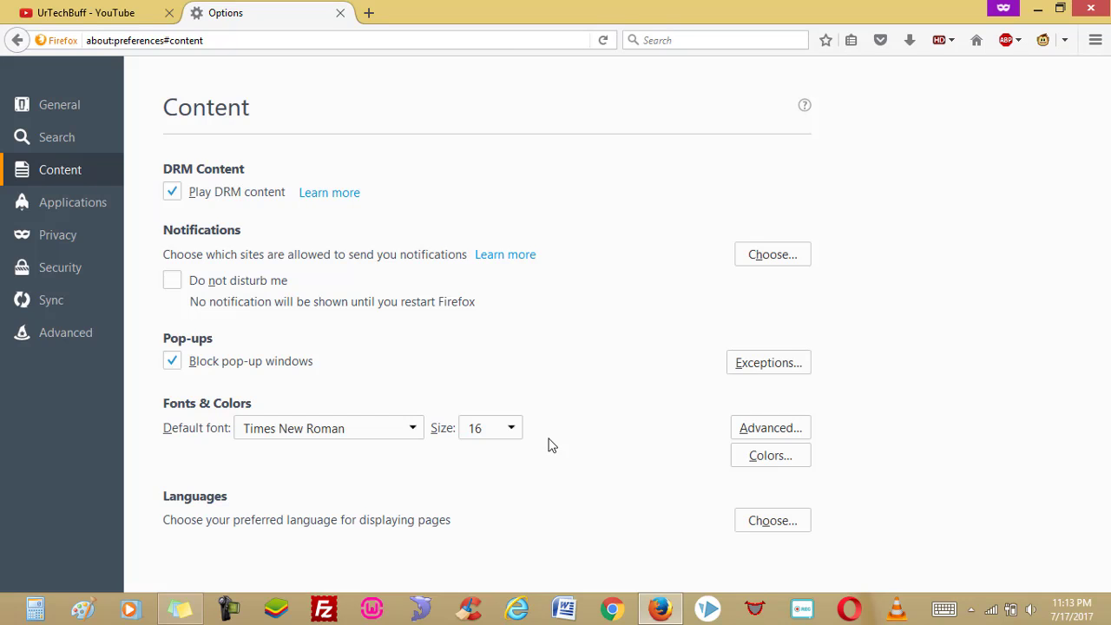
Step: Open google.com in a new tab to check the language it is displayed in
{"action": "left_click", "coordinate": [371, 14]}
{"action": "type", "text": "google.com/"}
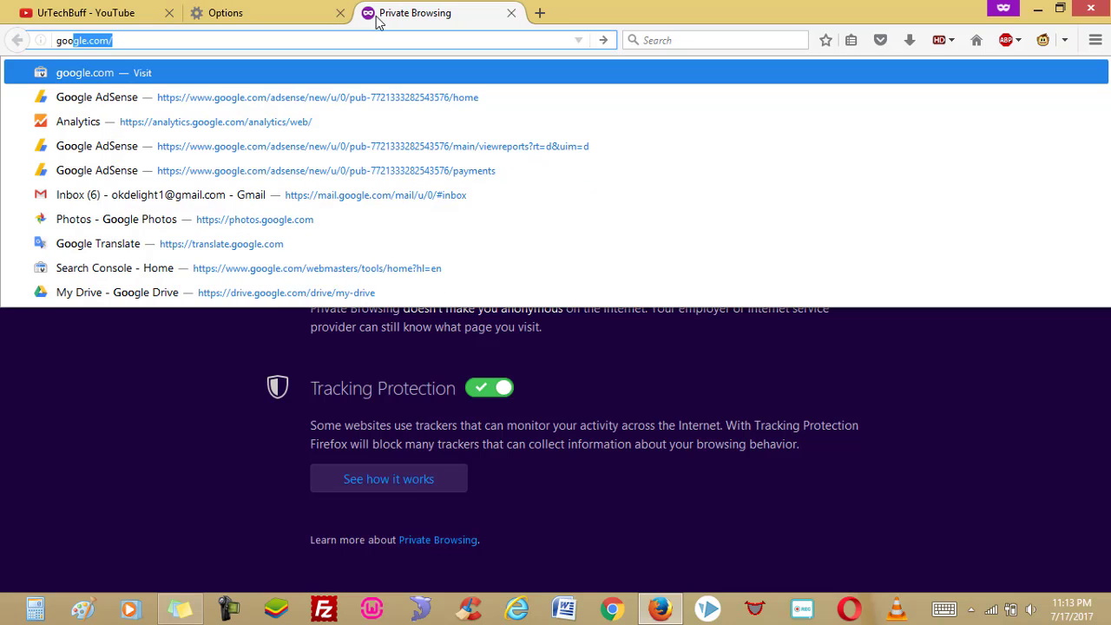
{"action": "key", "text": "Return"}
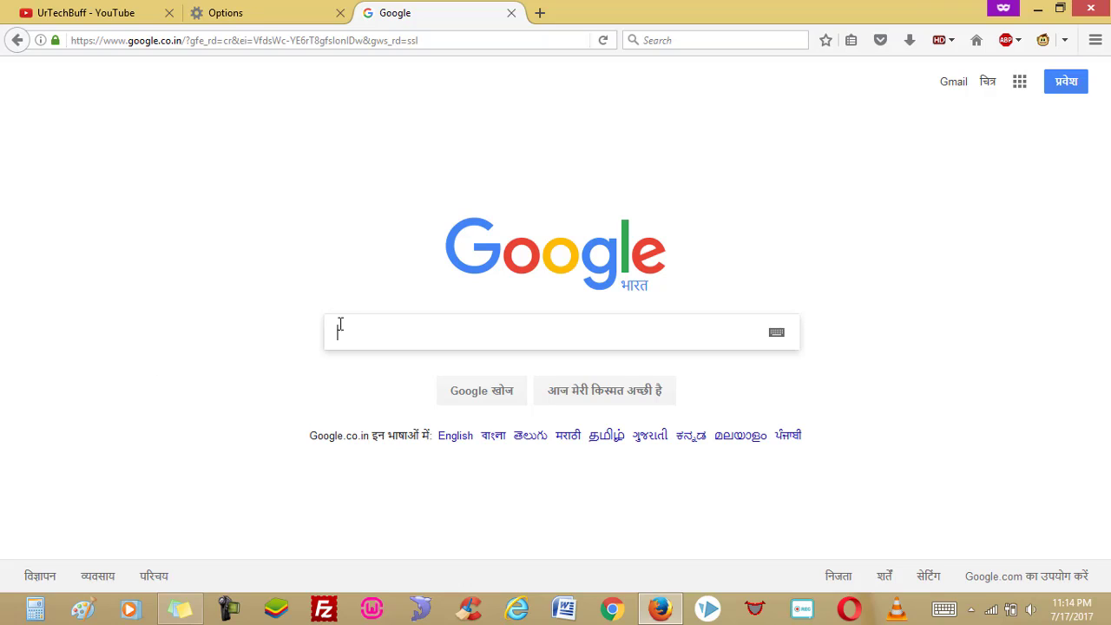
Step: Enter "how" in the Google search and run the suggested Hindi query "हाउ आर यू"
{"action": "type", "text": "how"}
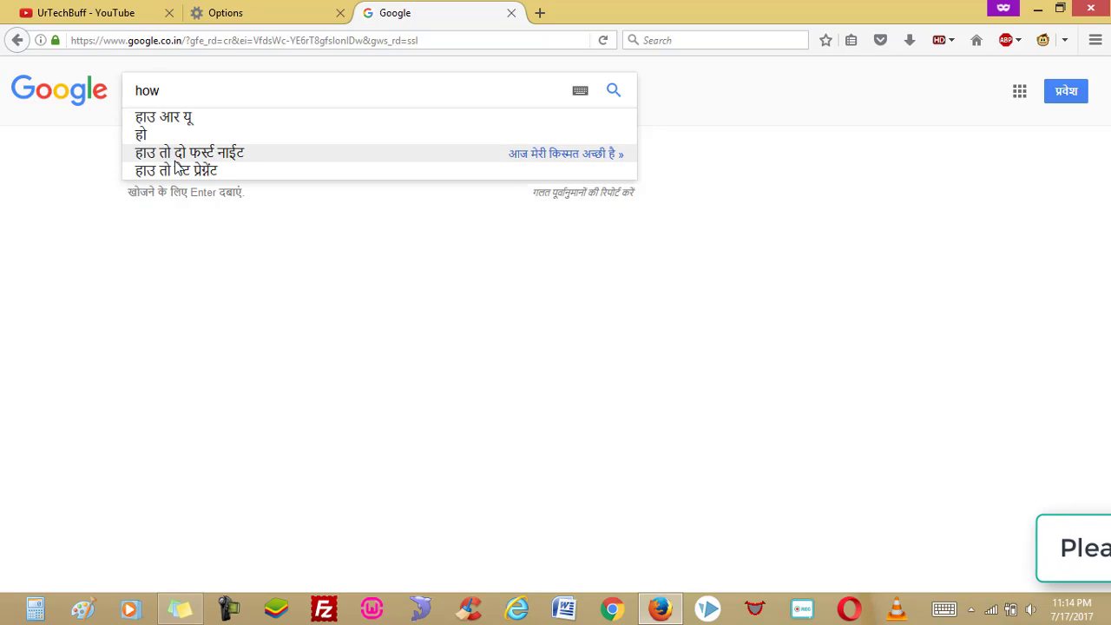
{"action": "left_click", "coordinate": [189, 116]}
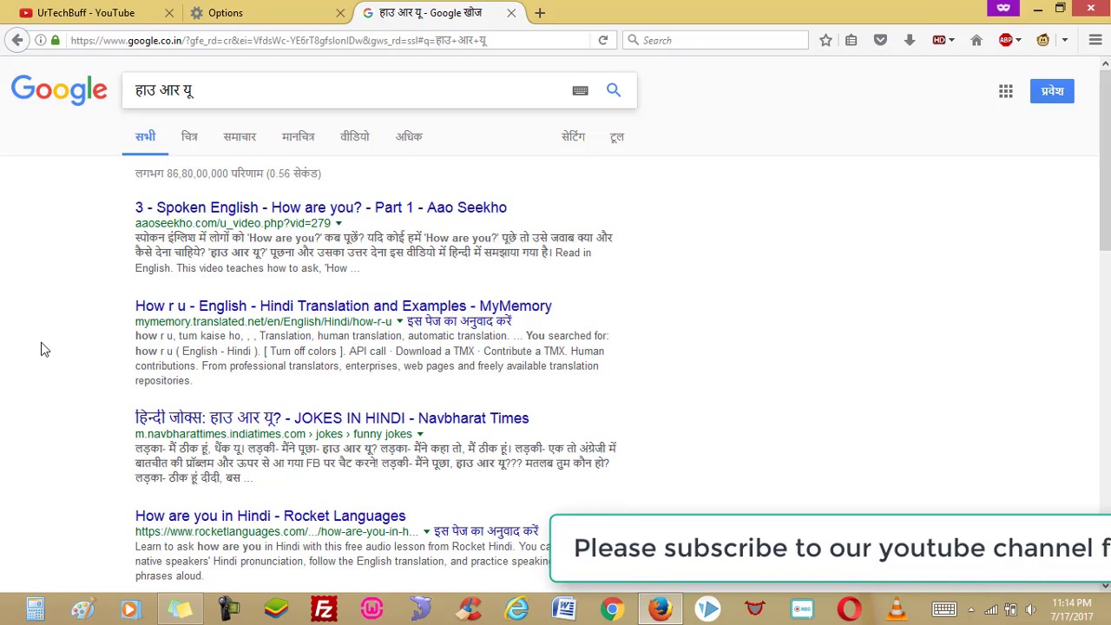
{"action": "scroll", "coordinate": [40, 341], "scroll_direction": "down", "scroll_amount": 1}
Step: Open twitter.com in a new tab and examine the display language throughout its home page
{"action": "left_click", "coordinate": [545, 16]}
{"action": "type", "text": "twitter.com/"}
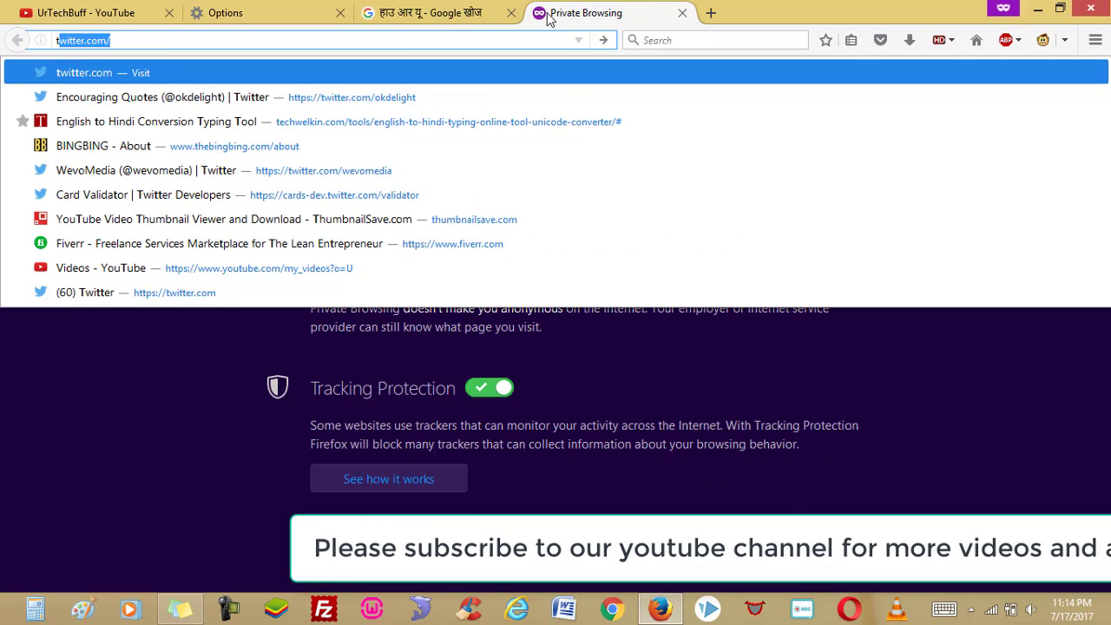
{"action": "key", "text": "Return"}
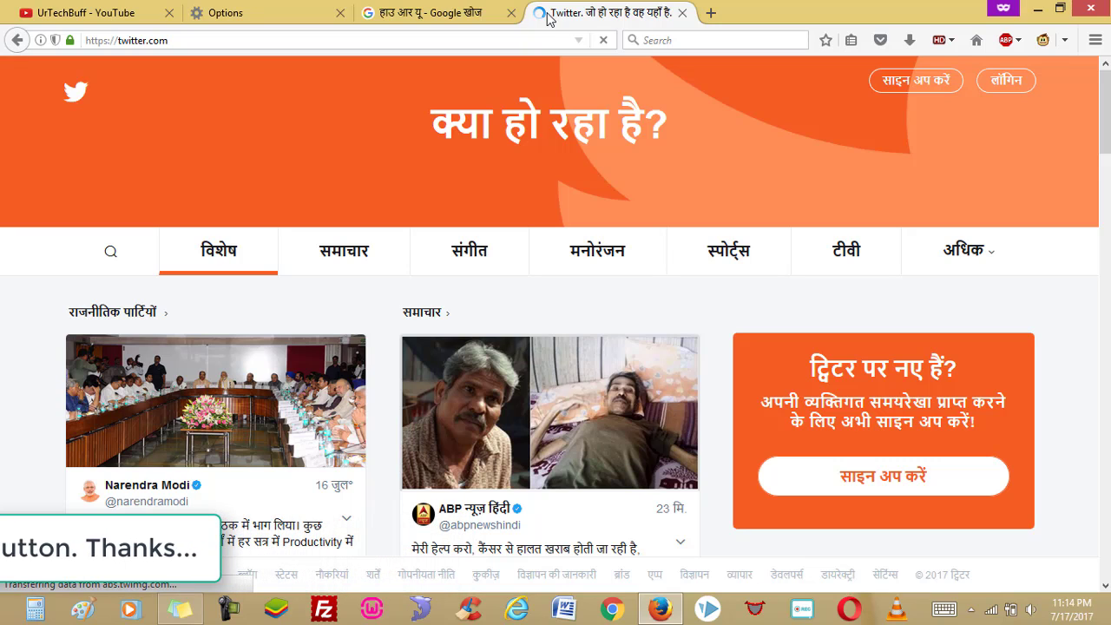
{"action": "left_click", "coordinate": [208, 40]}
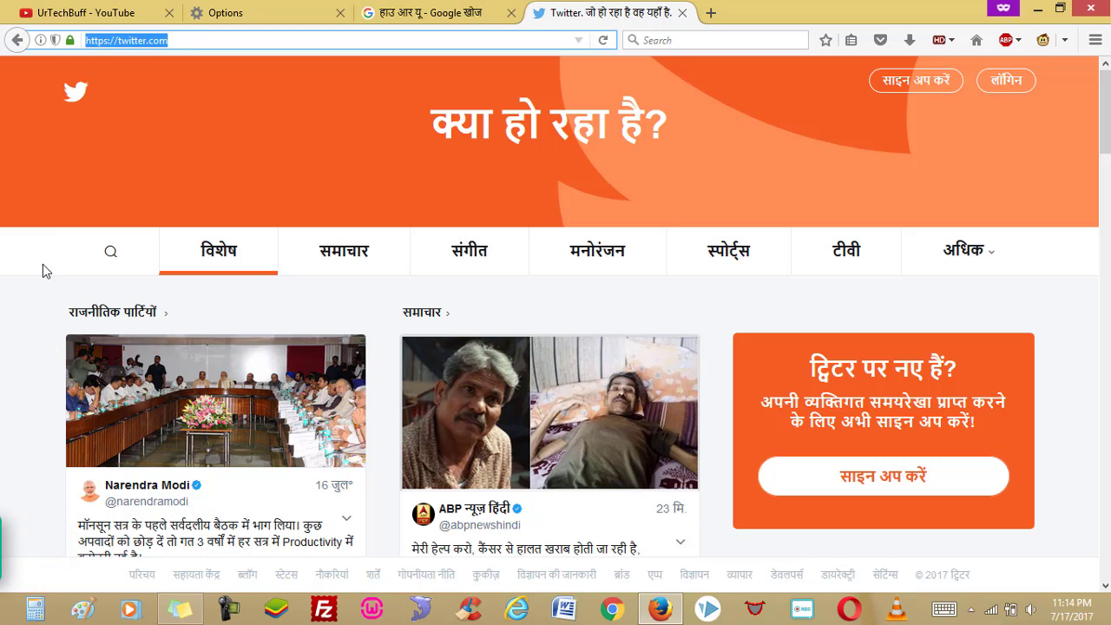
{"action": "left_click", "coordinate": [14, 345]}
{"action": "scroll", "coordinate": [14, 351], "scroll_direction": "down", "scroll_amount": 4}
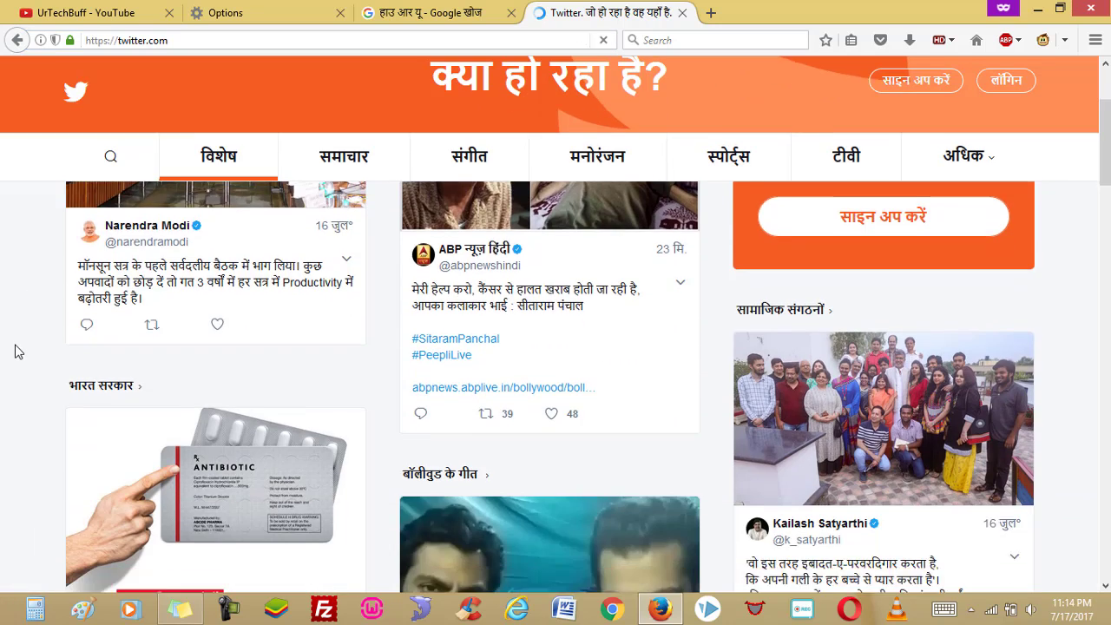
{"action": "scroll", "coordinate": [14, 351], "scroll_direction": "down", "scroll_amount": 8}
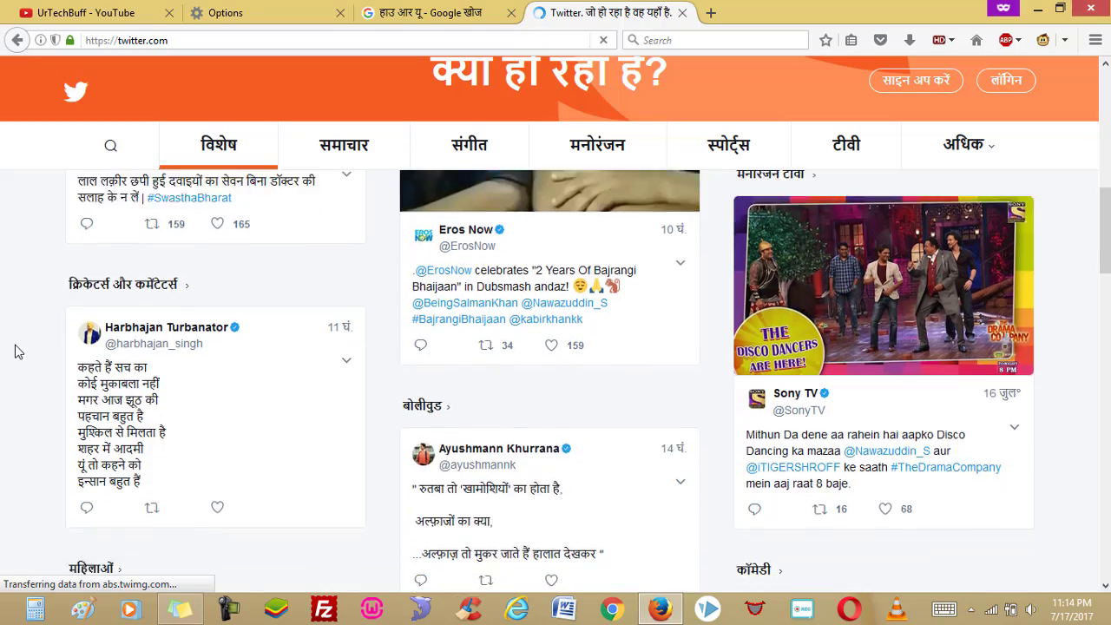
{"action": "scroll", "coordinate": [15, 351], "scroll_direction": "down", "scroll_amount": 6}
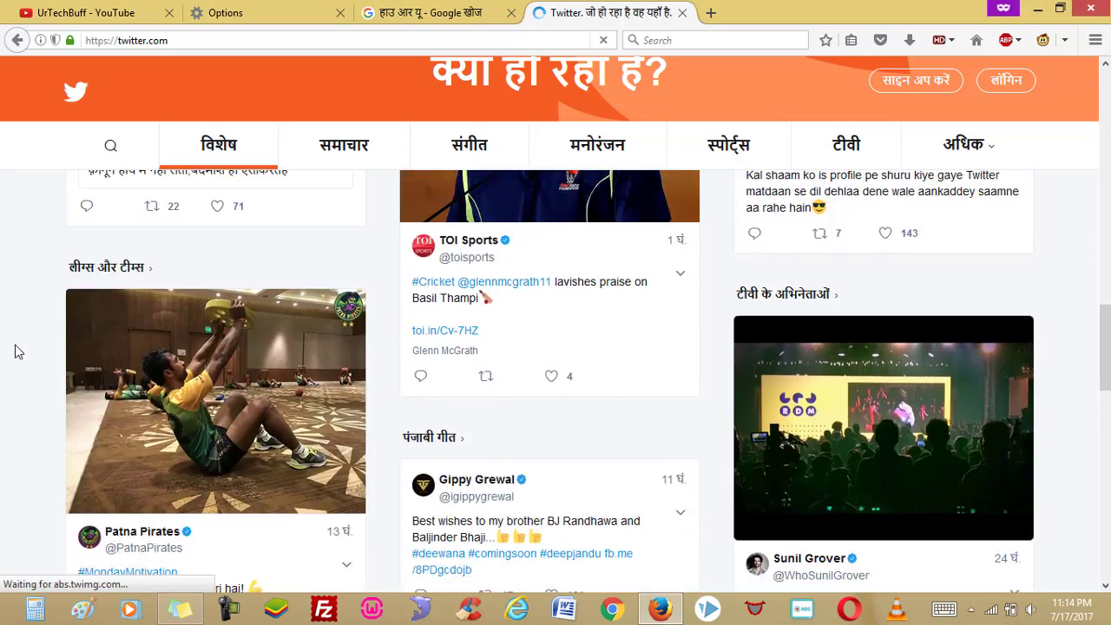
{"action": "scroll", "coordinate": [15, 352], "scroll_direction": "down", "scroll_amount": 8}
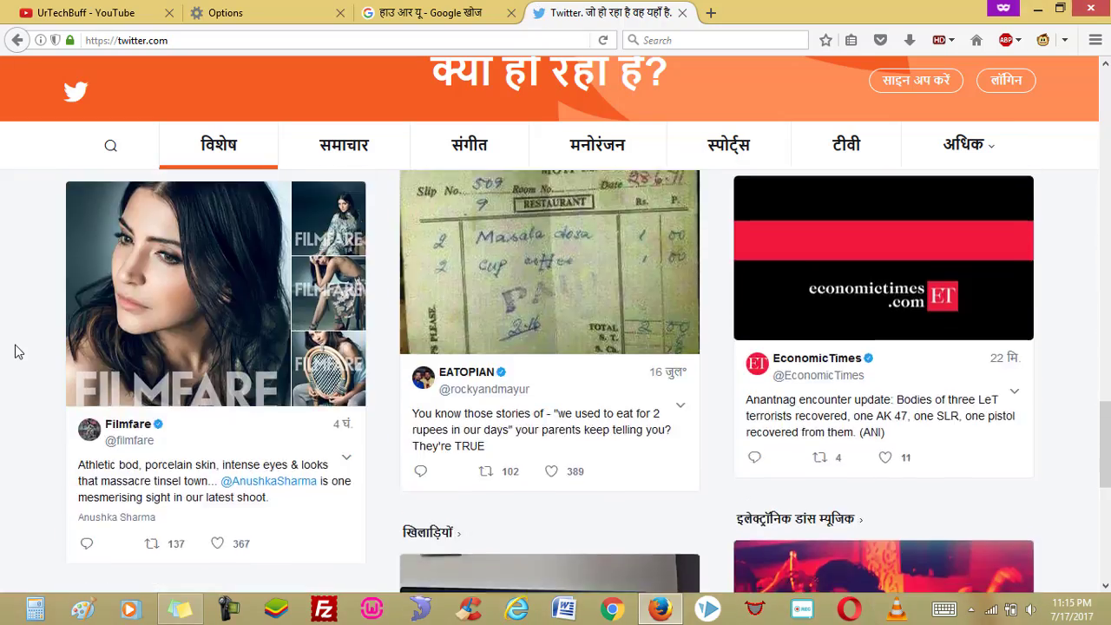
{"action": "scroll", "coordinate": [14, 352], "scroll_direction": "down", "scroll_amount": 2}
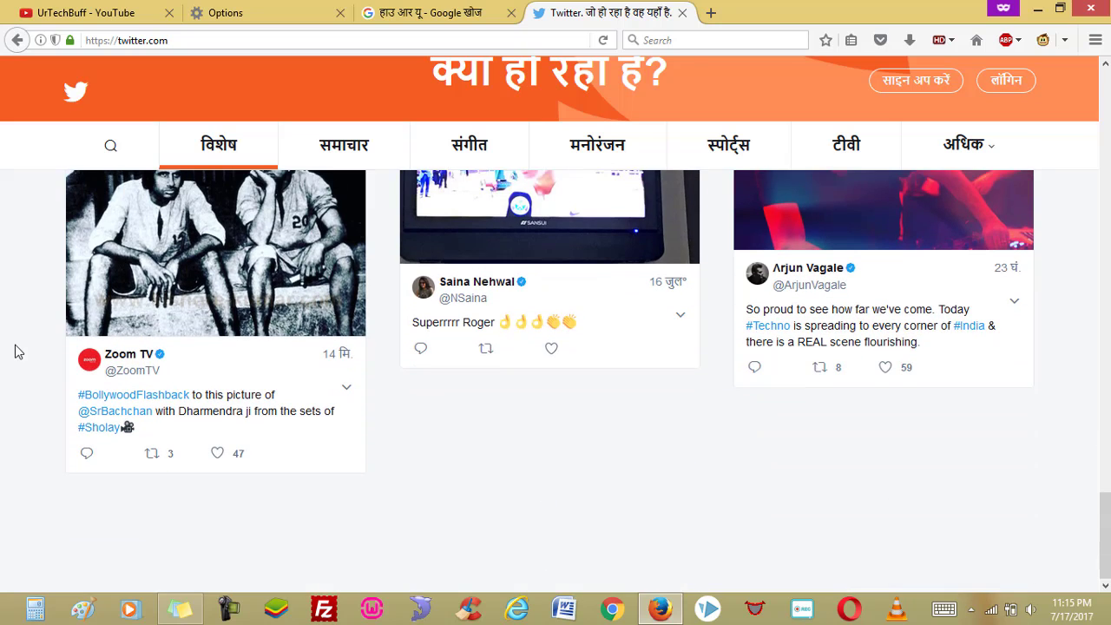
Step: Open youtube.com in another new tab to check its display language
{"action": "left_click", "coordinate": [711, 14]}
{"action": "type", "text": "t"}
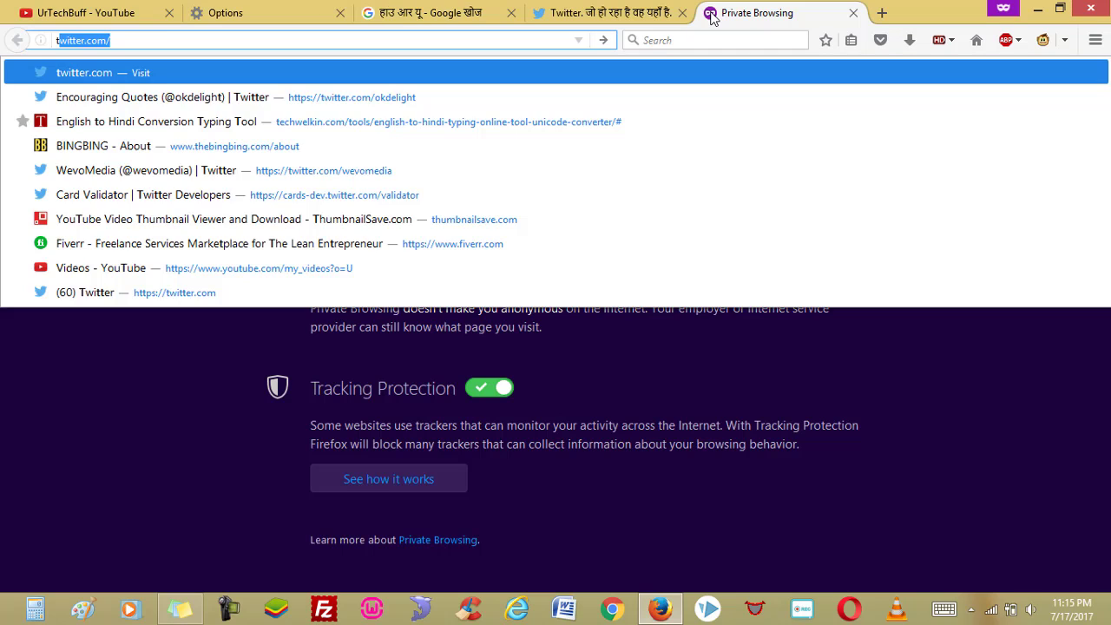
{"action": "key", "text": "BackSpace"}
{"action": "key", "text": "BackSpace"}
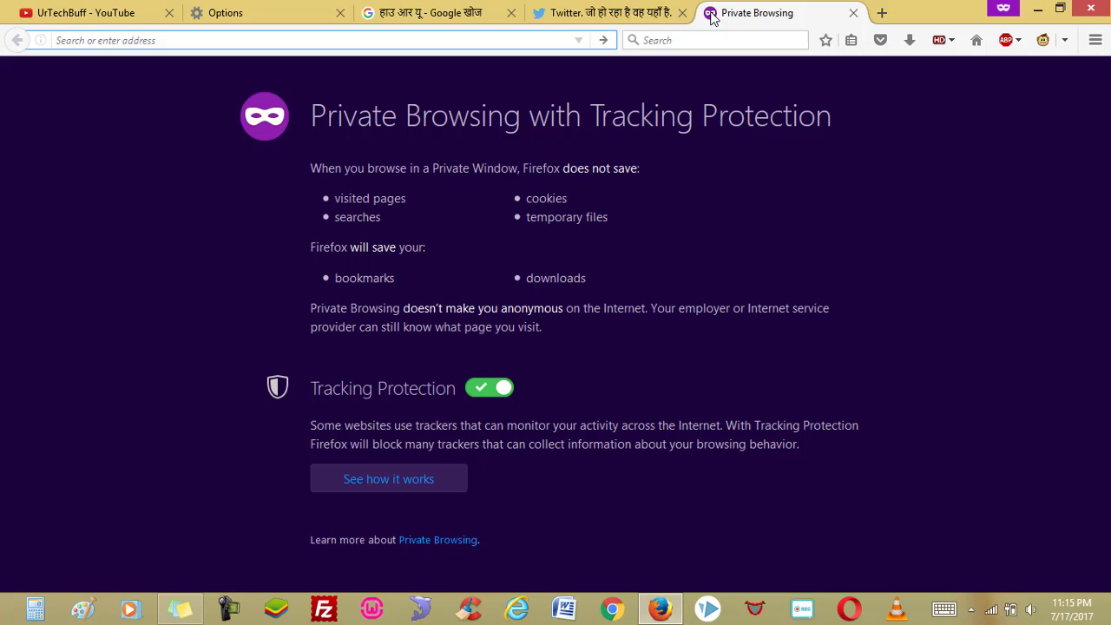
{"action": "type", "text": "youtube.com"}
{"action": "key", "text": "Return"}
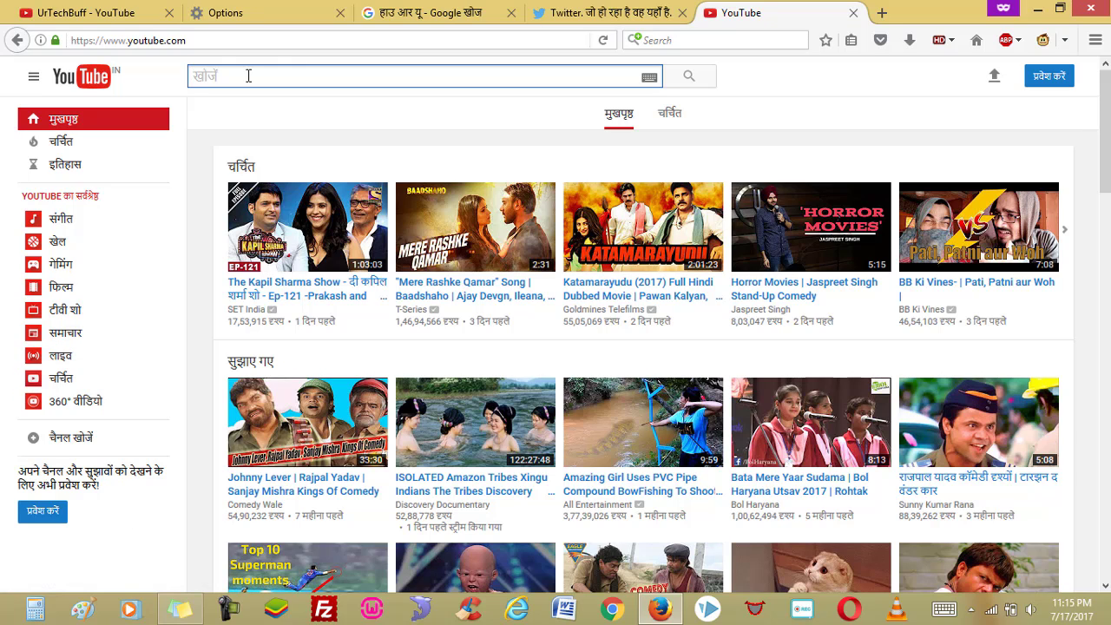
Step: Enter "crea" in the YouTube search and run the suggested Hindi query "क्रिएट यूट्यूब अकाउंट"
{"action": "type", "text": "crea"}
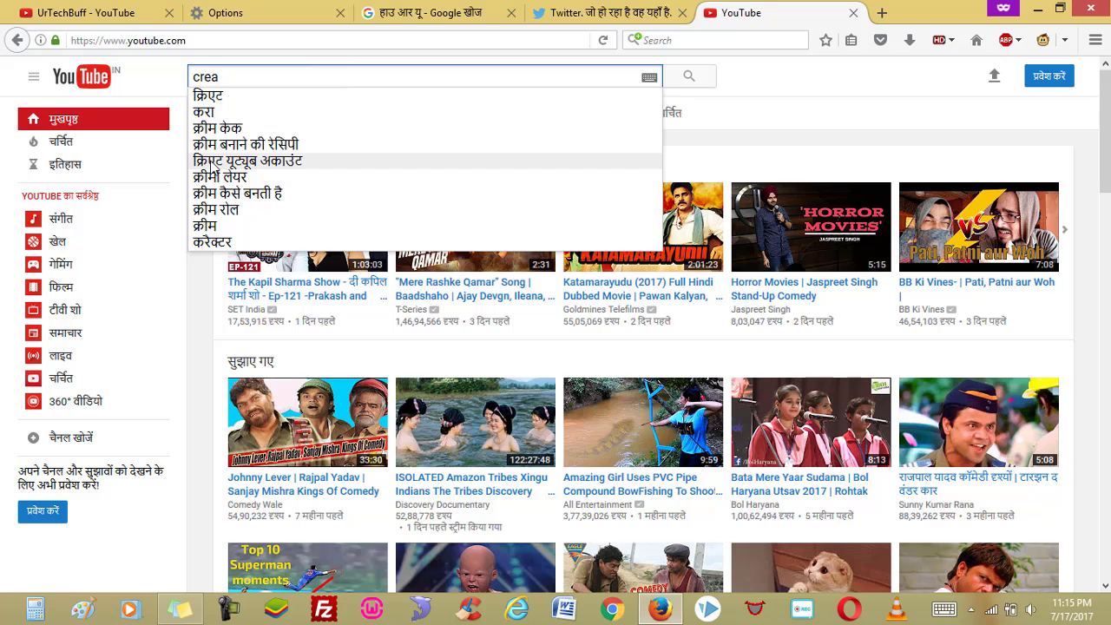
{"action": "left_click", "coordinate": [199, 163]}
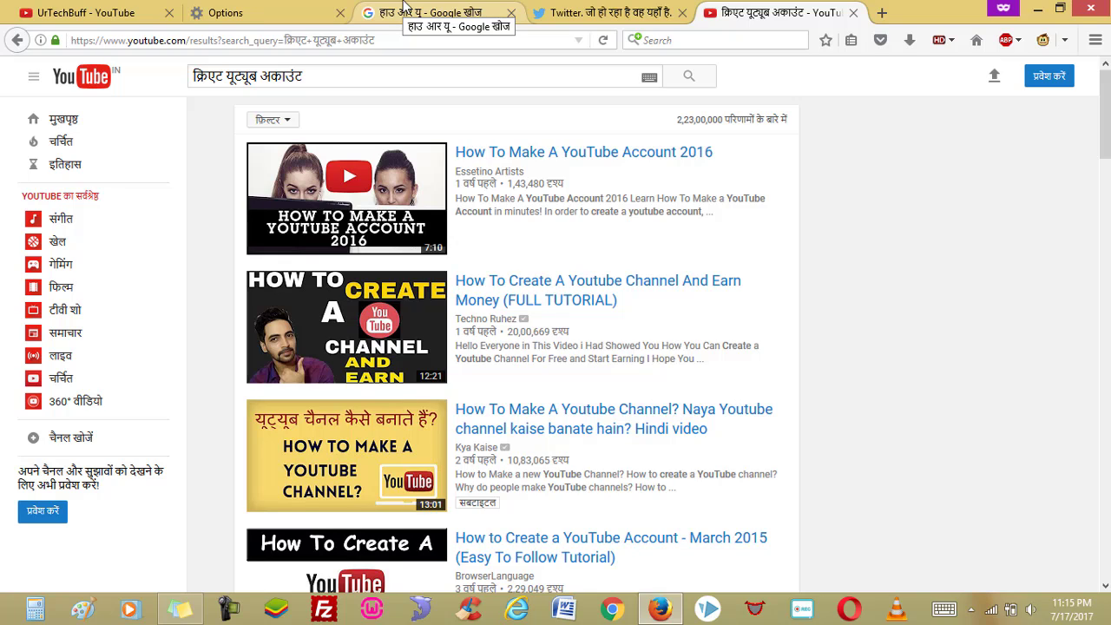
{"action": "triple_click", "coordinate": [315, 79]}
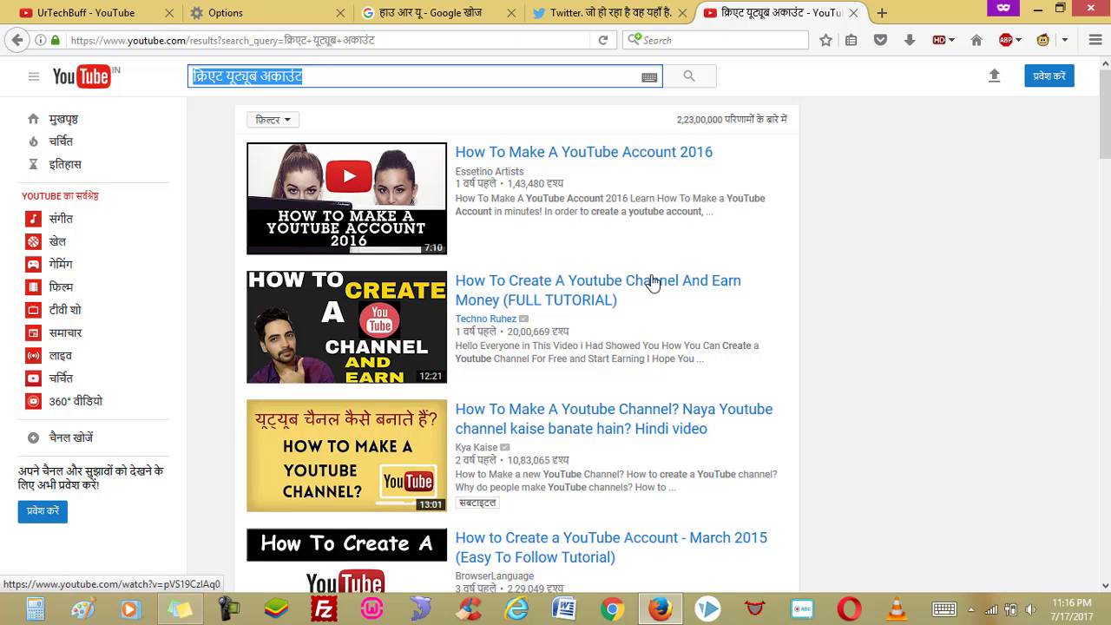
Step: Examine the YouTube search results down to the page footer and close the YouTube results and Twitter tabs
{"action": "left_click", "coordinate": [891, 423]}
{"action": "scroll", "coordinate": [892, 422], "scroll_direction": "down", "scroll_amount": 3}
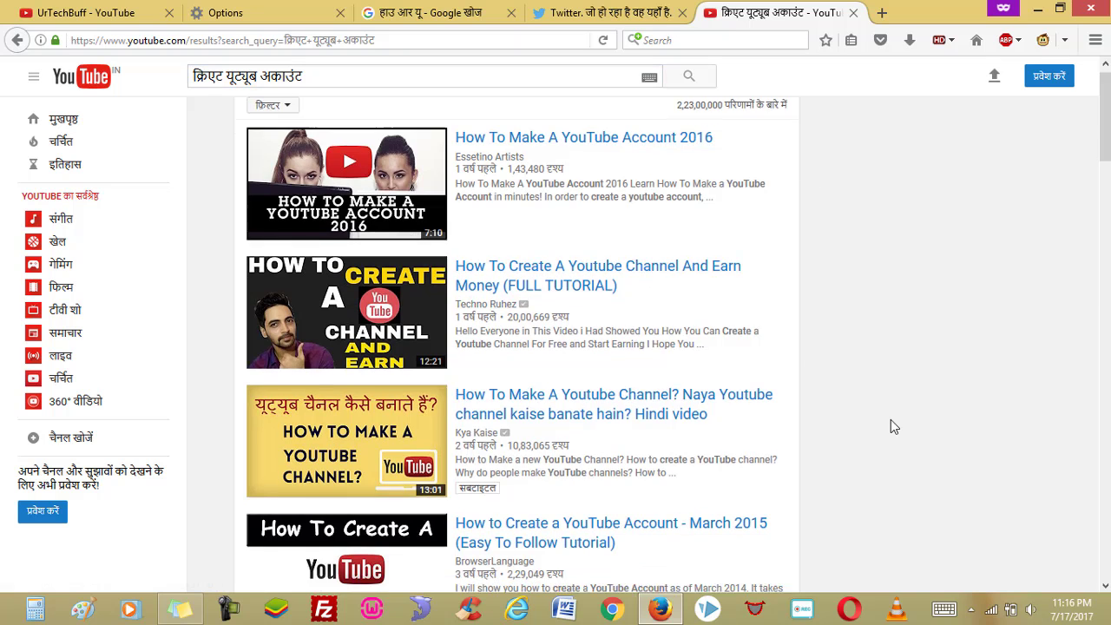
{"action": "scroll", "coordinate": [890, 420], "scroll_direction": "down", "scroll_amount": 3}
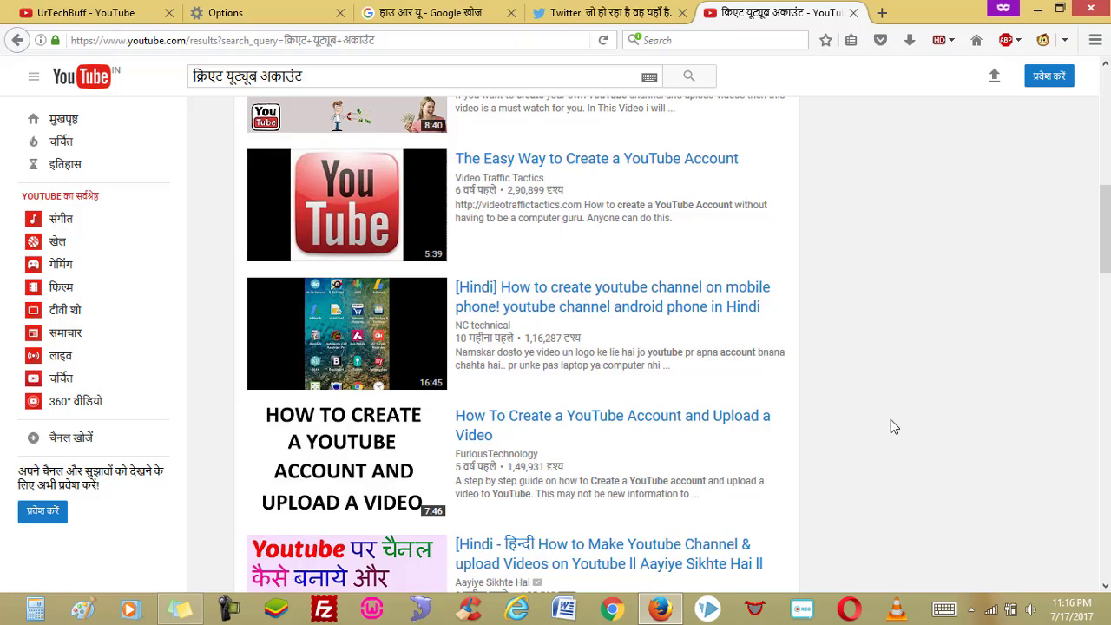
{"action": "scroll", "coordinate": [890, 420], "scroll_direction": "down", "scroll_amount": 3}
{"action": "scroll", "coordinate": [890, 419], "scroll_direction": "down", "scroll_amount": 6}
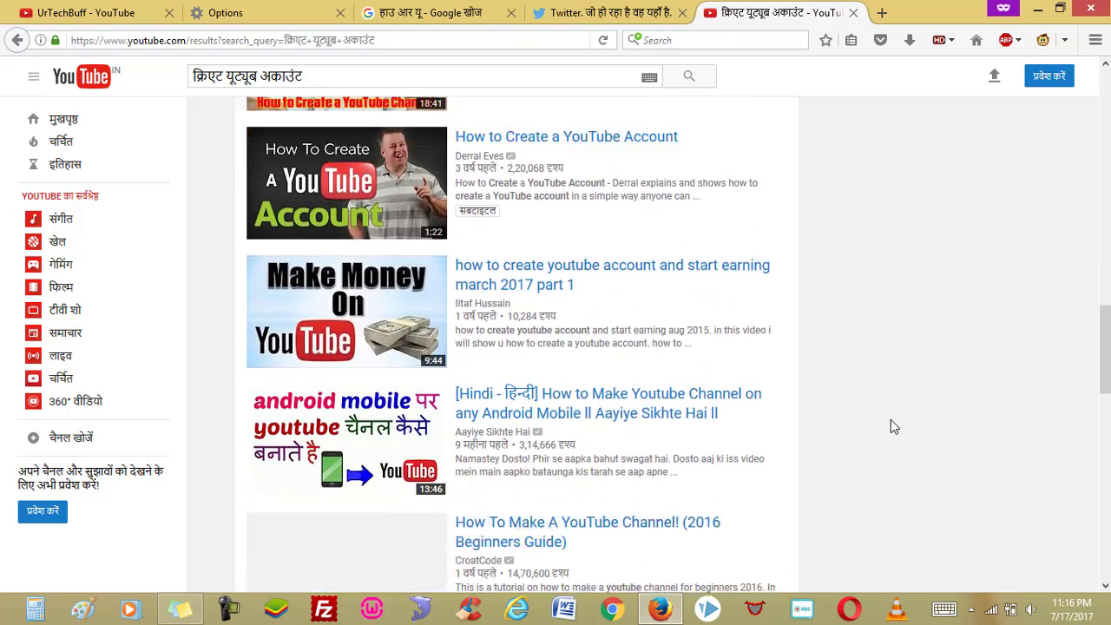
{"action": "scroll", "coordinate": [912, 426], "scroll_direction": "down", "scroll_amount": 6}
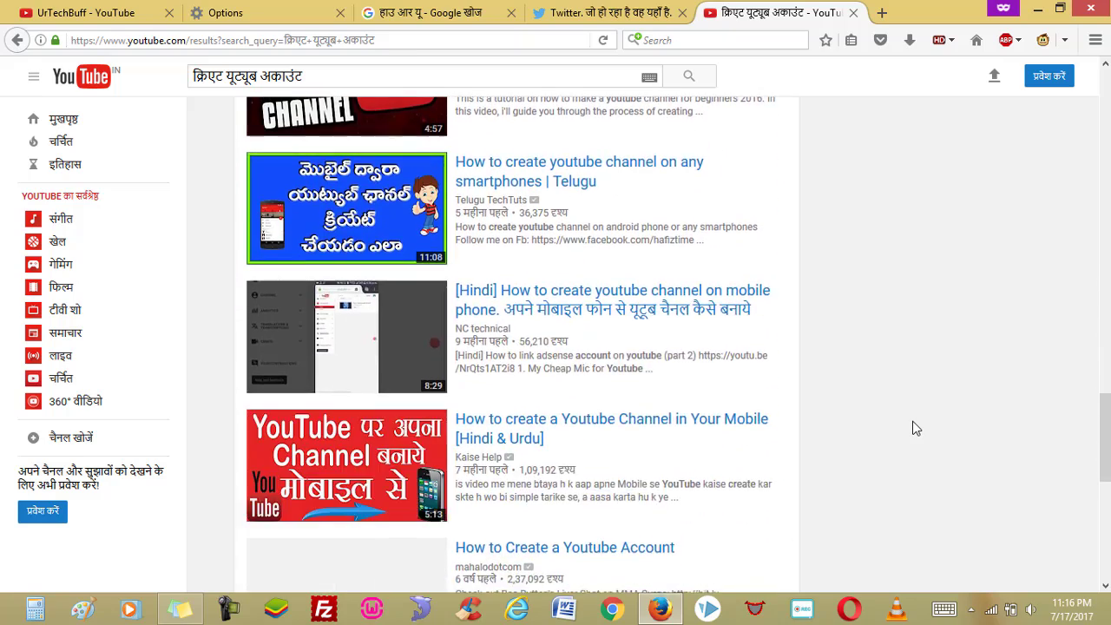
{"action": "scroll", "coordinate": [912, 426], "scroll_direction": "down", "scroll_amount": 3}
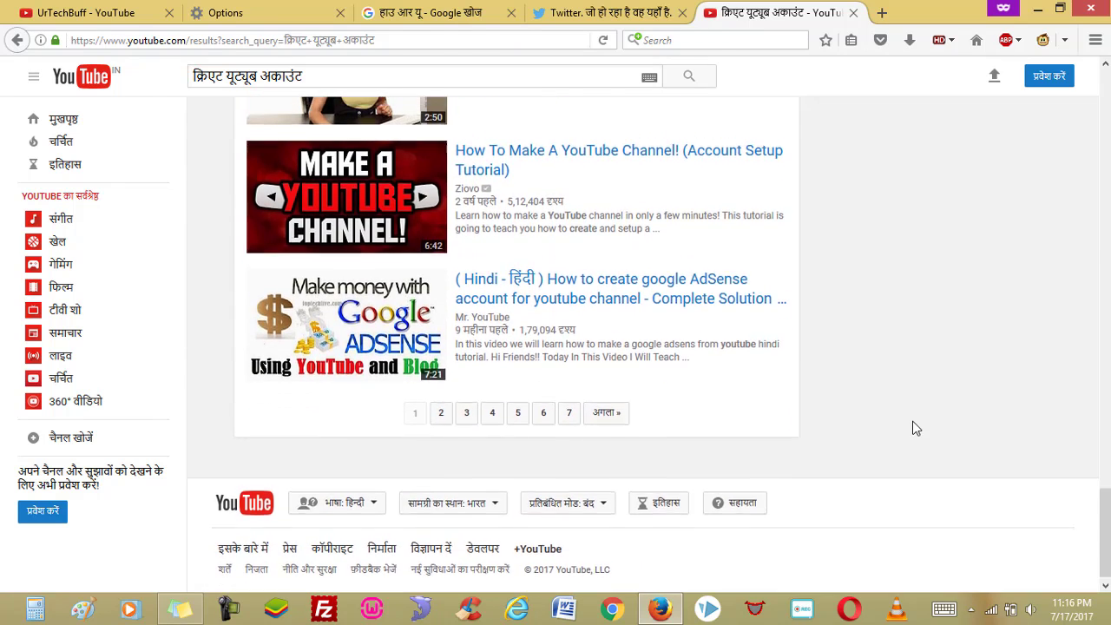
{"action": "key", "text": "ctrl+w"}
{"action": "key", "text": "ctrl+w"}
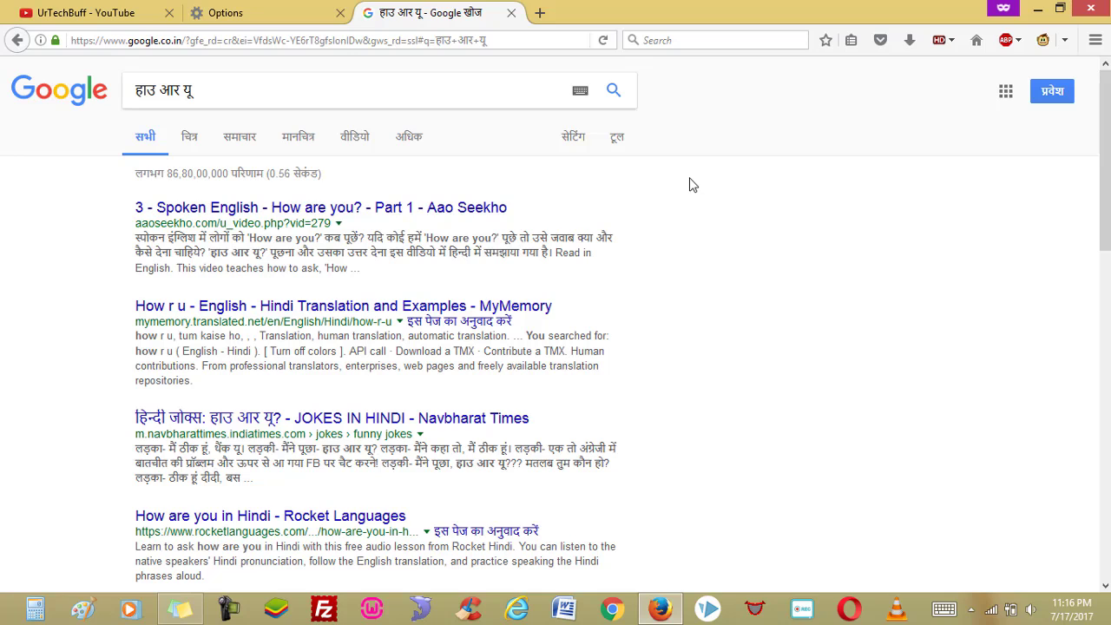
Step: Open yahoo.com in a new tab and examine the display language throughout its home page
{"action": "double_click", "coordinate": [554, 5]}
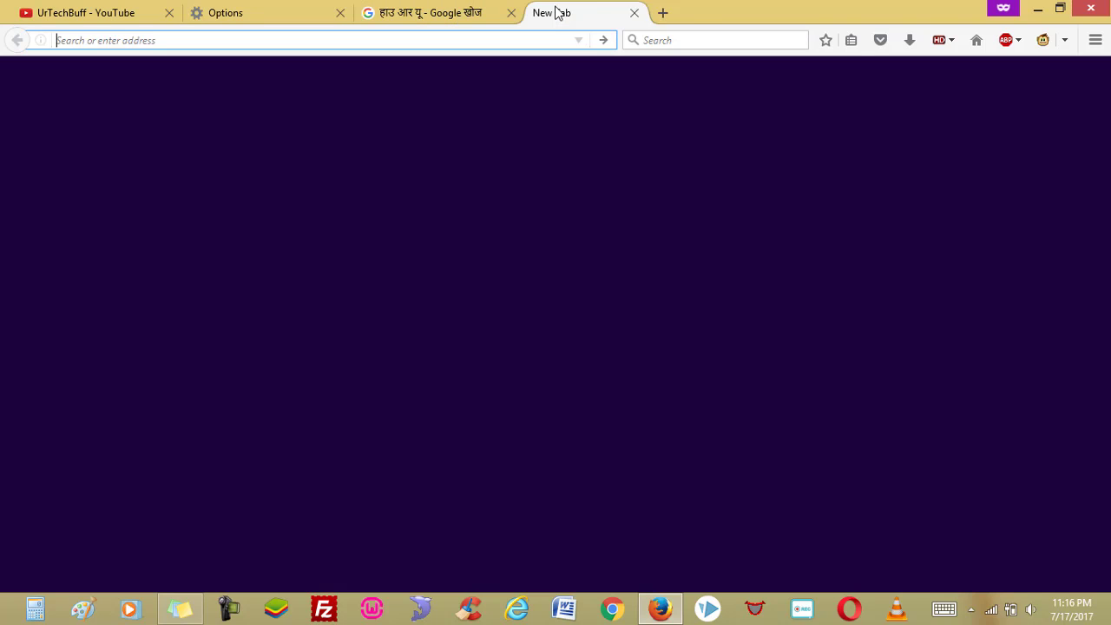
{"action": "type", "text": "yahoo.com"}
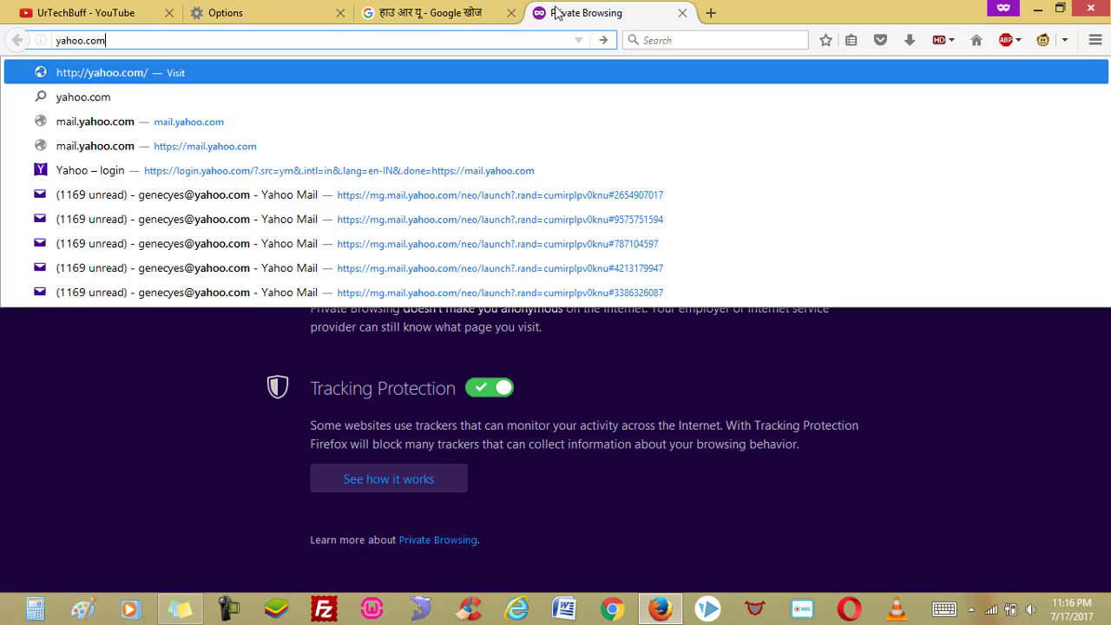
{"action": "key", "text": "Return"}
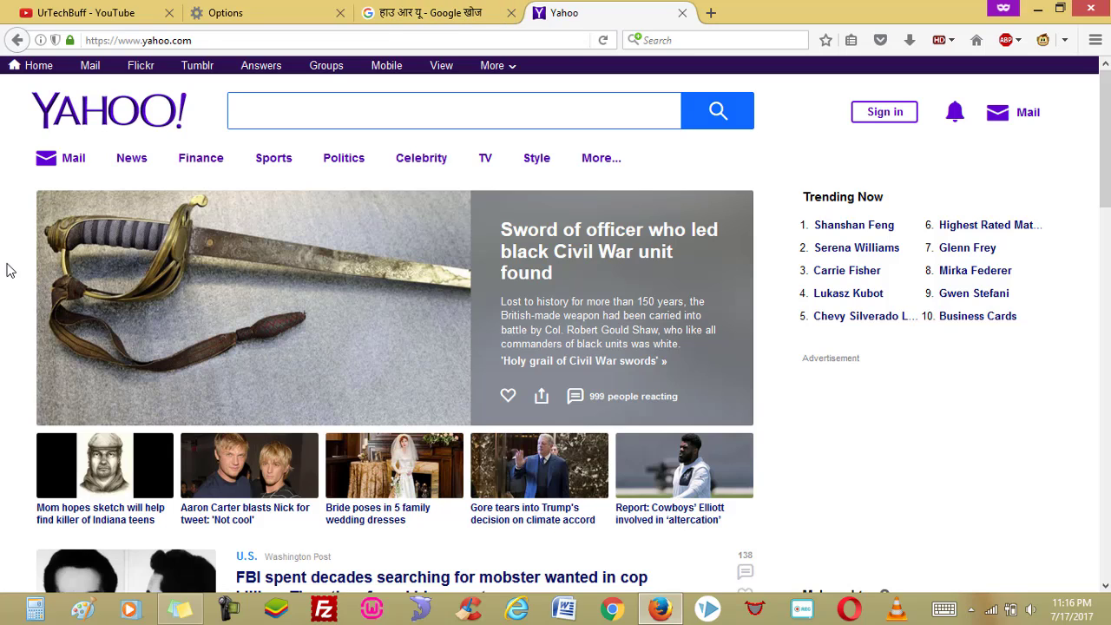
{"action": "scroll", "coordinate": [4, 368], "scroll_direction": "down", "scroll_amount": 6}
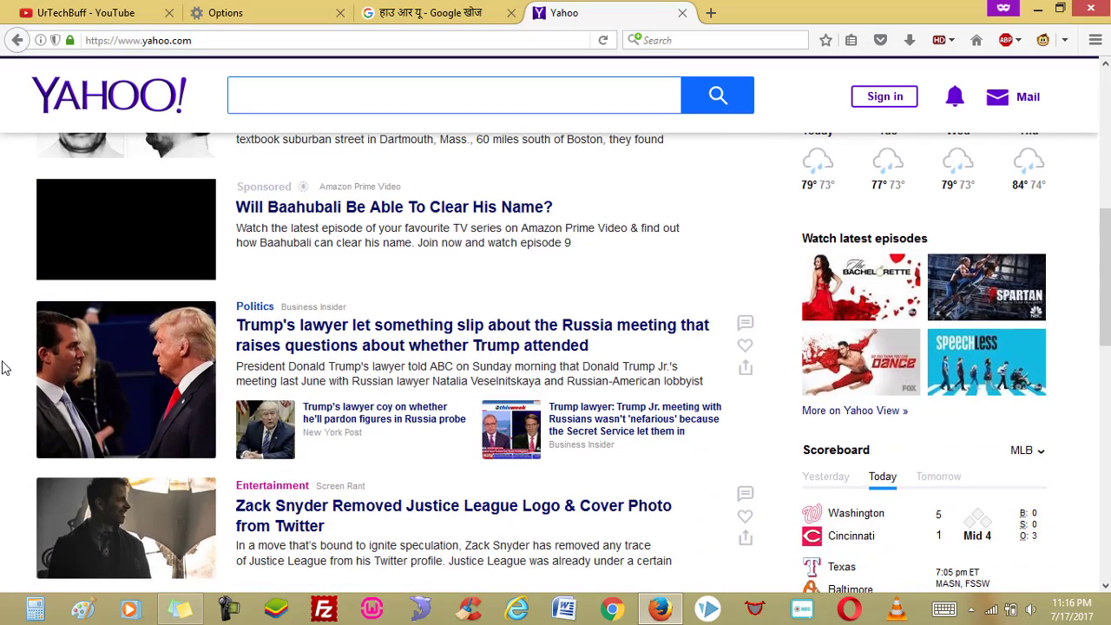
{"action": "scroll", "coordinate": [9, 387], "scroll_direction": "down", "scroll_amount": 8}
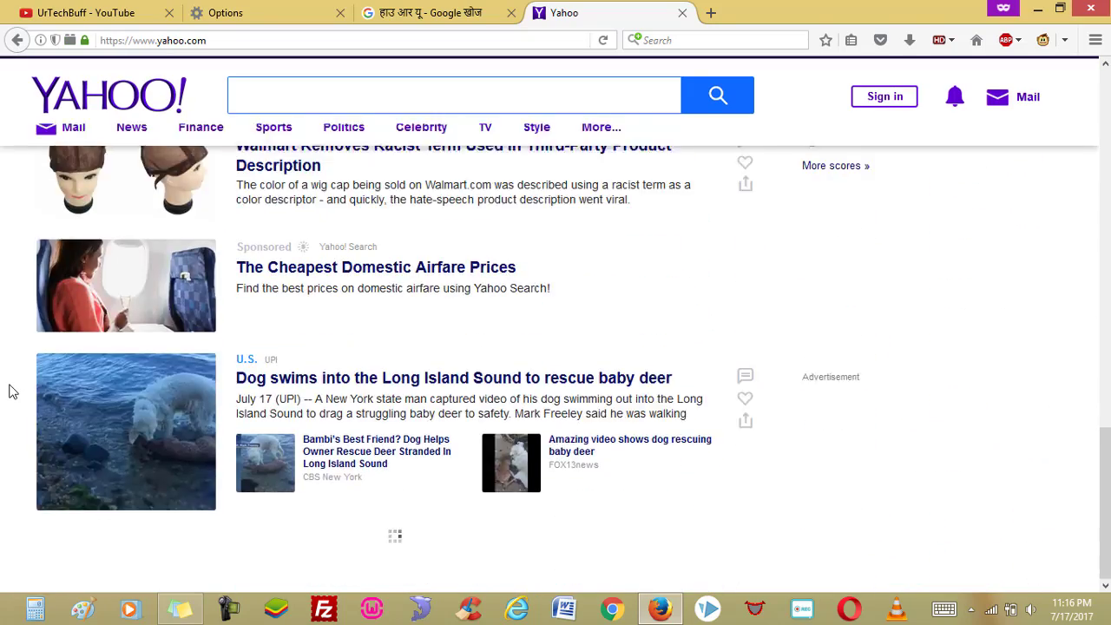
{"action": "scroll", "coordinate": [8, 391], "scroll_direction": "up", "scroll_amount": 15}
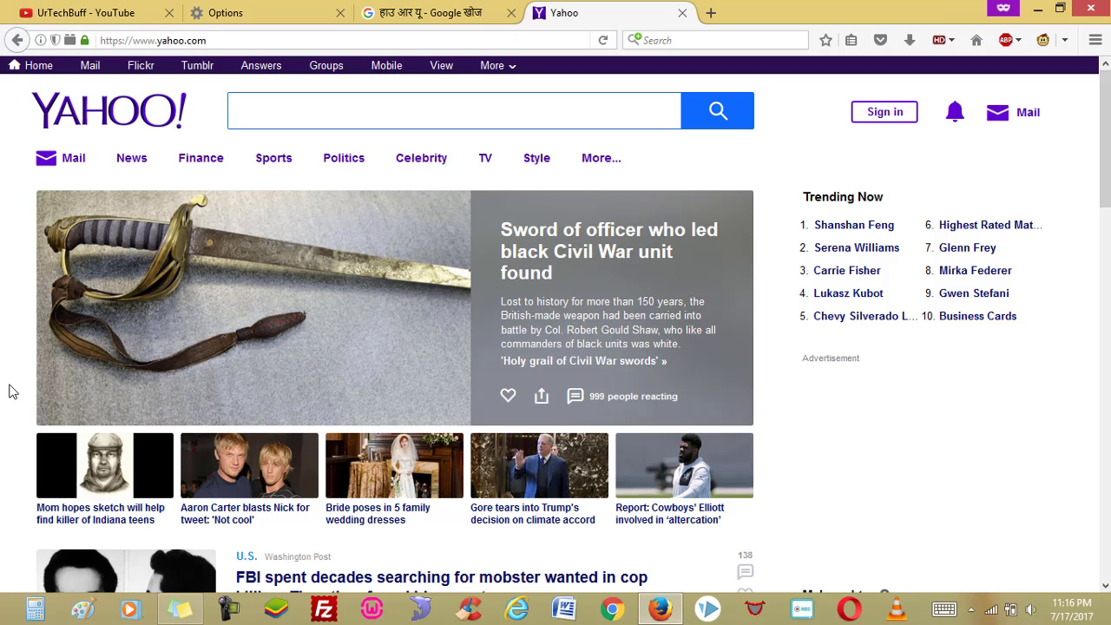
Step: Close the Yahoo tab and return to the Languages settings in the browser options
{"action": "left_click", "coordinate": [438, 10]}
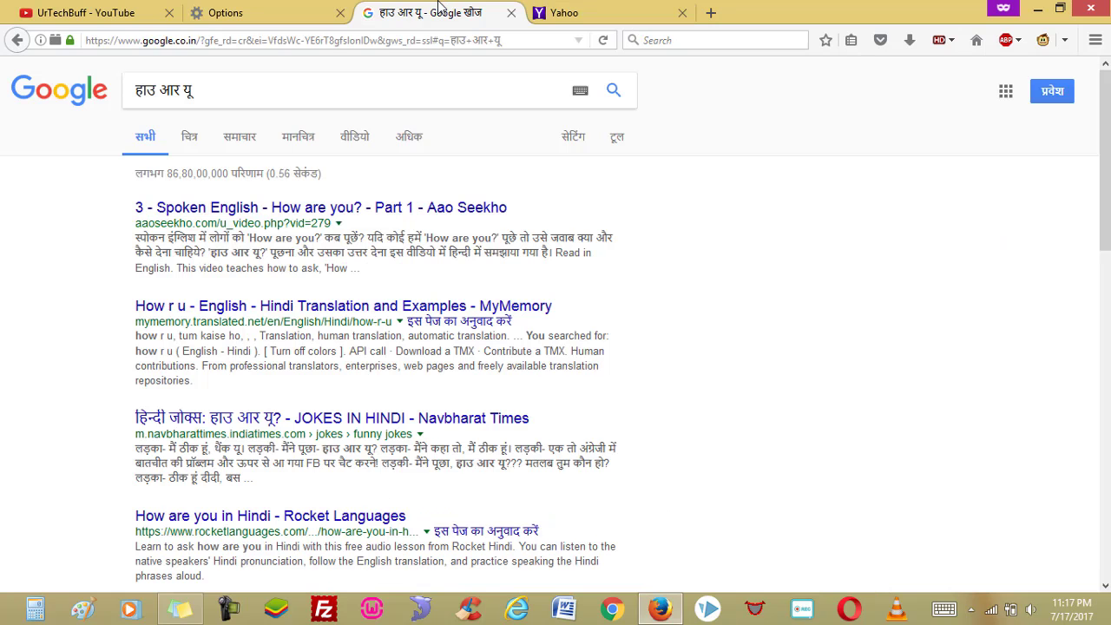
{"action": "left_click", "coordinate": [683, 13]}
{"action": "left_click", "coordinate": [251, 13]}
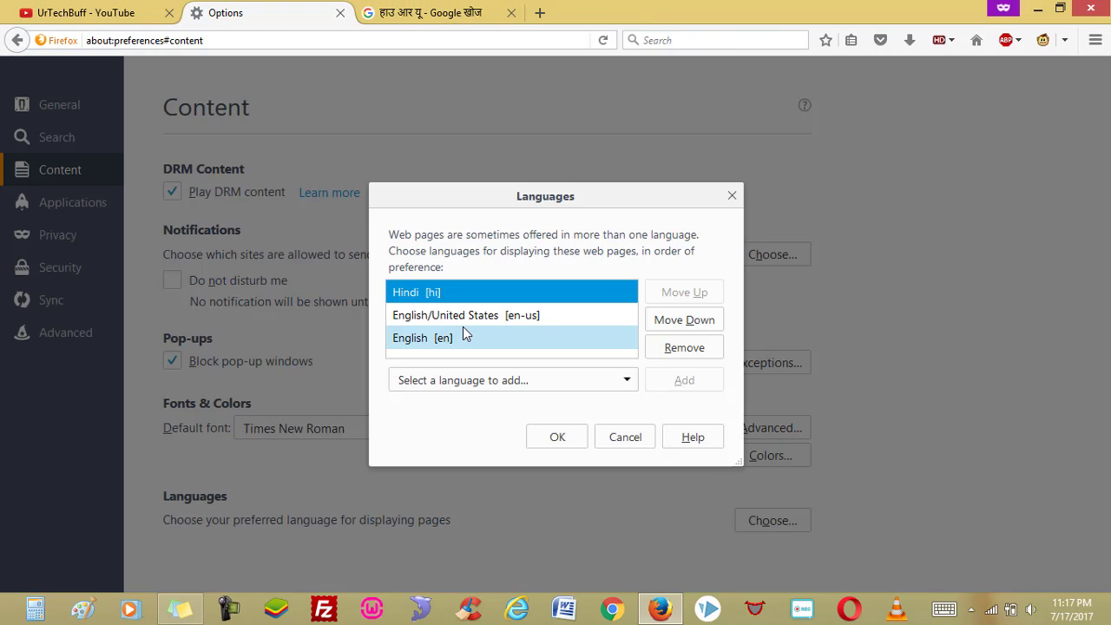
Step: Add Bengali [bn] to the list of preferred web page languages
{"action": "left_click", "coordinate": [467, 379]}
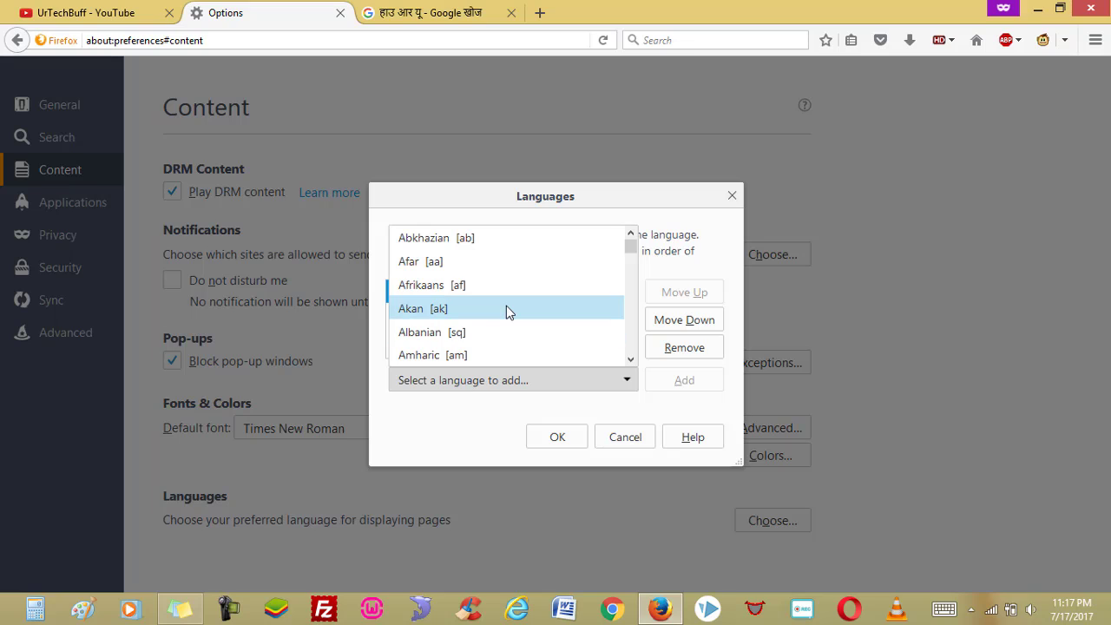
{"action": "key", "text": "b"}
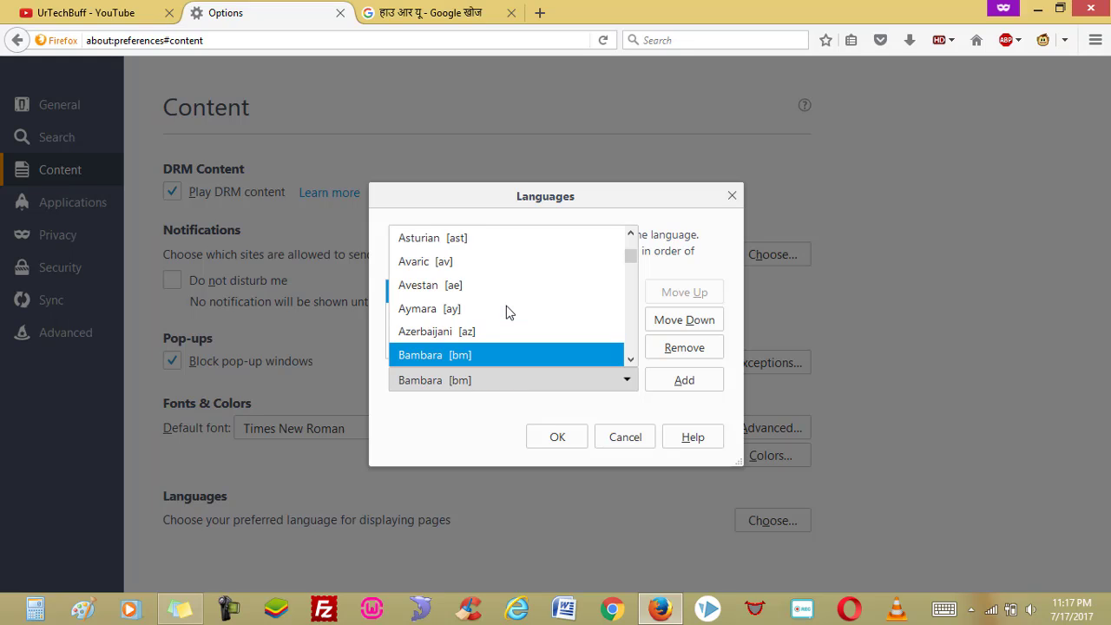
{"action": "key", "text": "Down"}
{"action": "key", "text": "Down"}
{"action": "key", "text": "Down"}
{"action": "key", "text": "Down"}
{"action": "key", "text": "Down"}
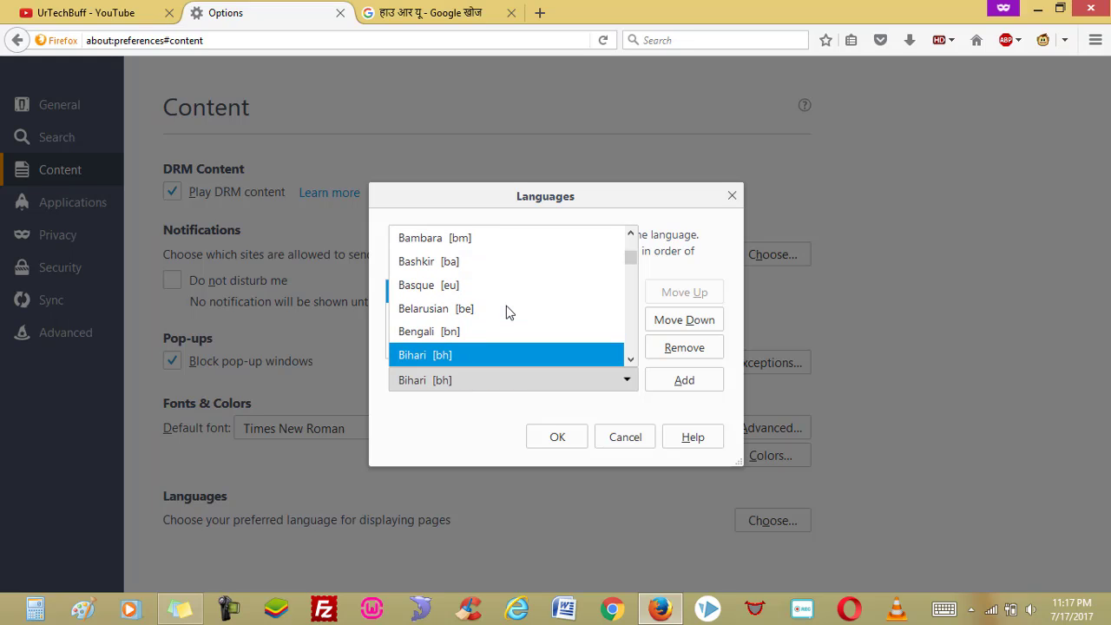
{"action": "left_click", "coordinate": [457, 336]}
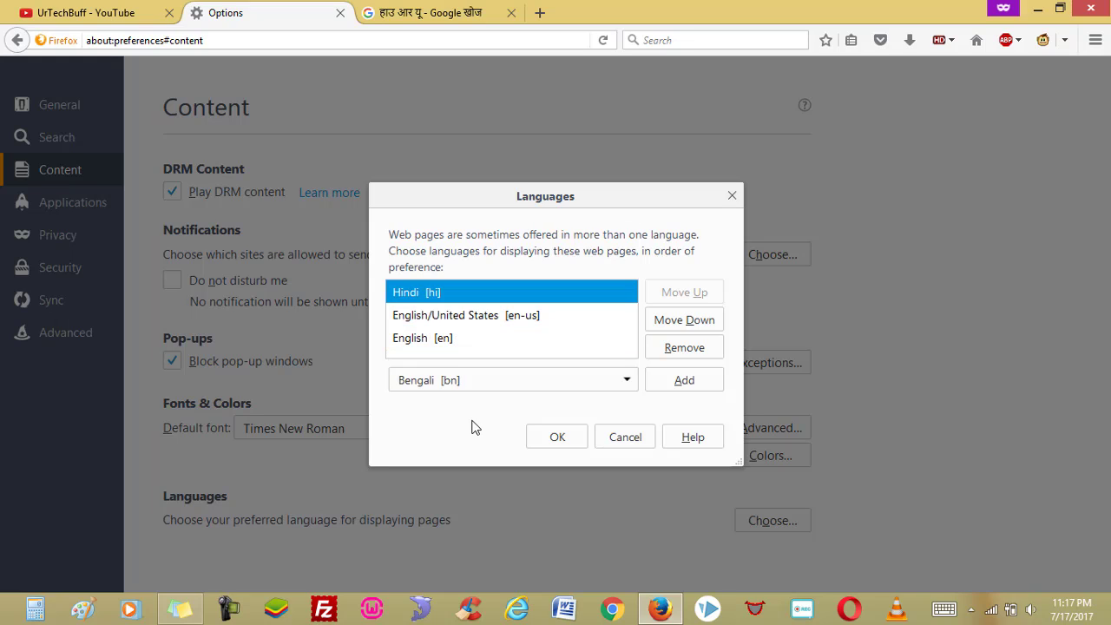
{"action": "left_click", "coordinate": [675, 386]}
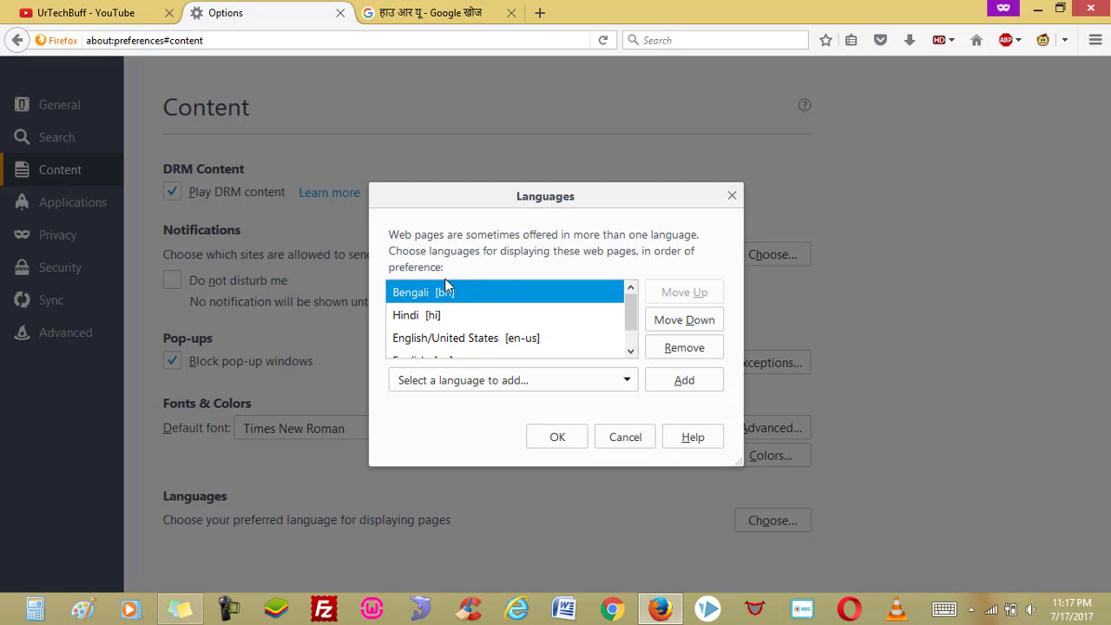
Step: Review the preference order of Bengali, Hindi and English/United States and save the language list
{"action": "left_click", "coordinate": [431, 320]}
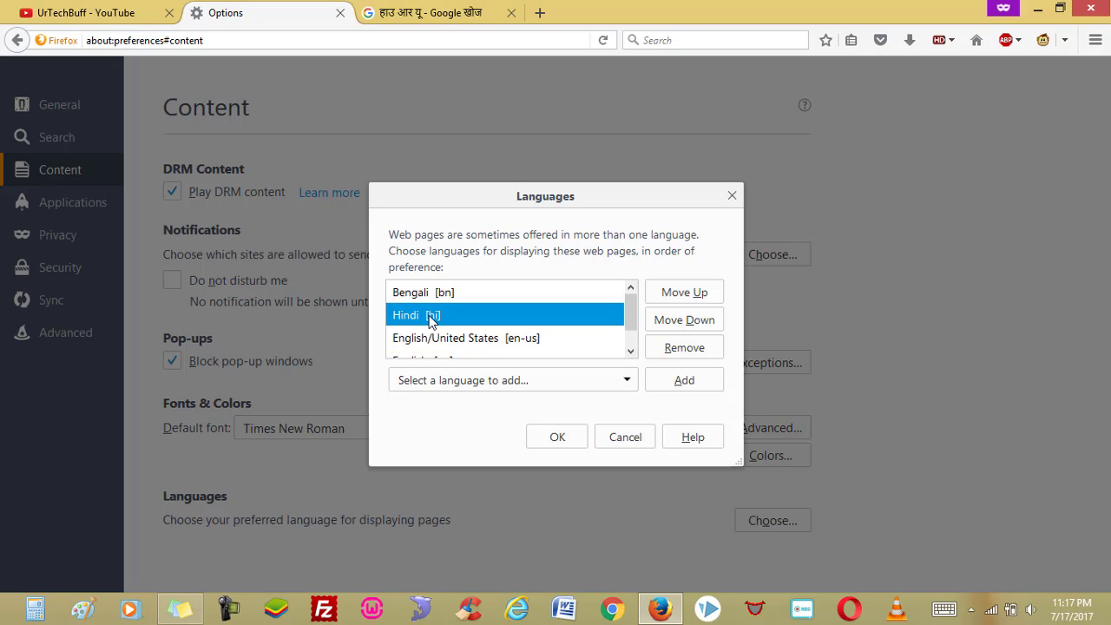
{"action": "left_click", "coordinate": [443, 296]}
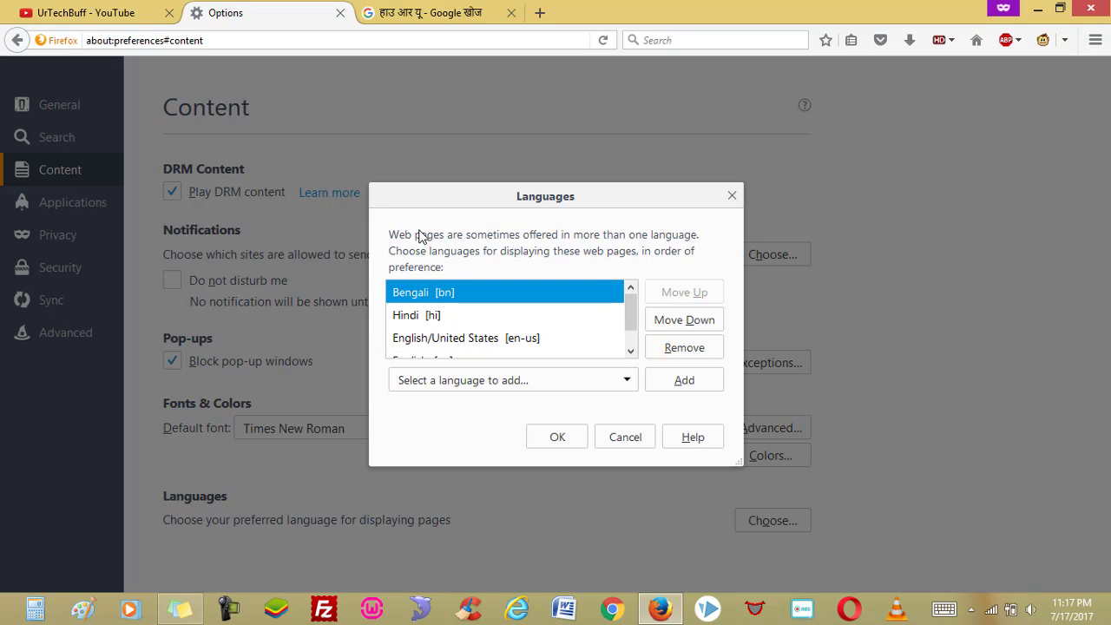
{"action": "left_click", "coordinate": [424, 319]}
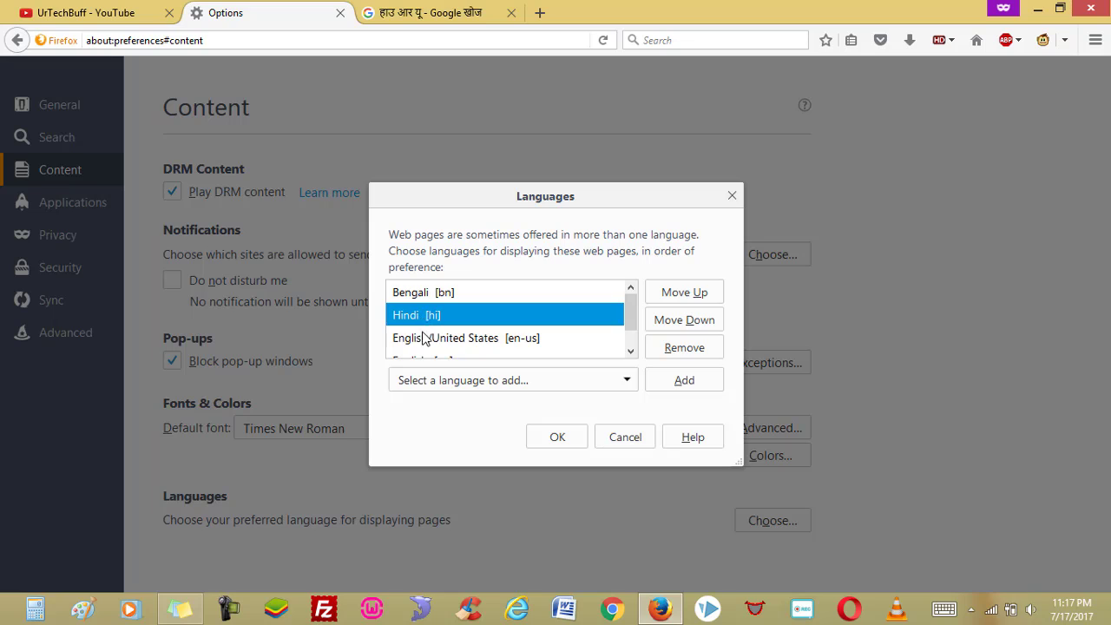
{"action": "left_click", "coordinate": [425, 342]}
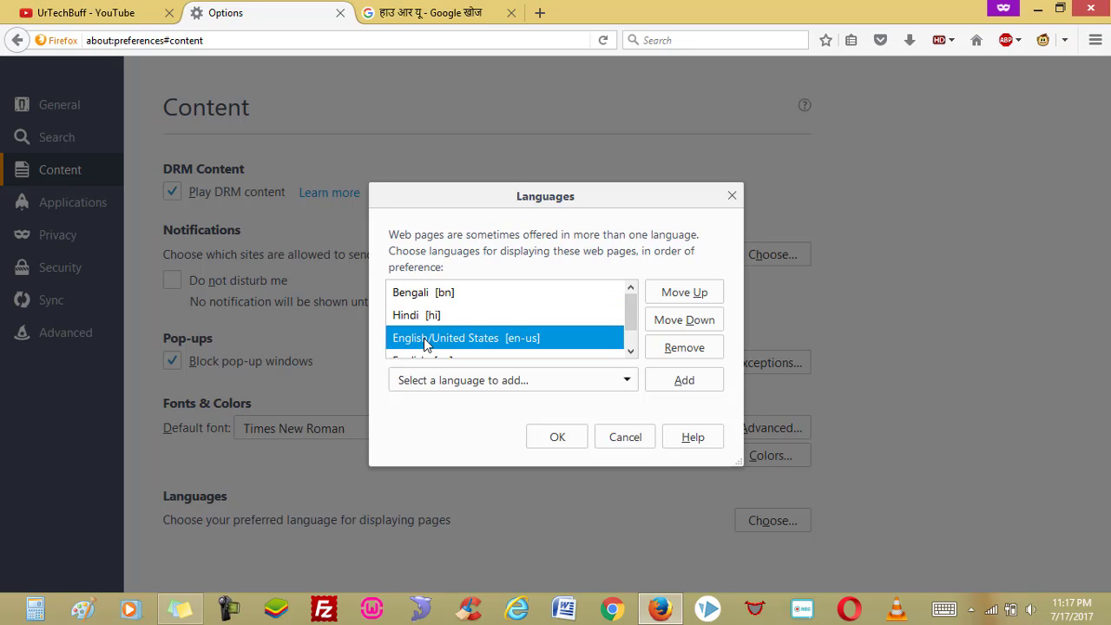
{"action": "left_click", "coordinate": [547, 443]}
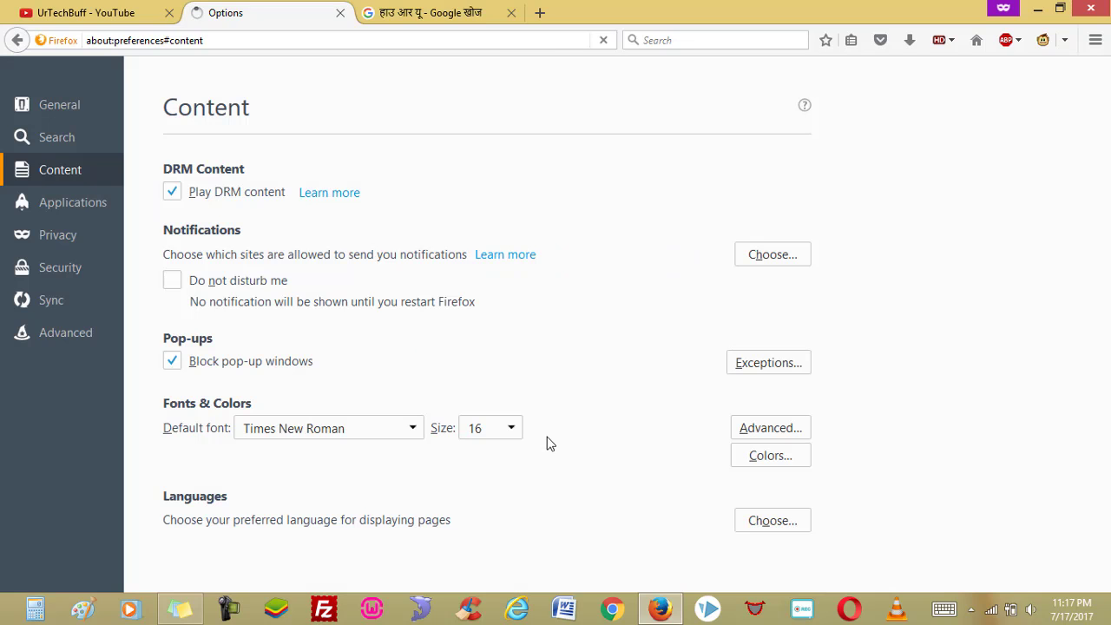
Step: Close the Google results tab and open google.com in a new tab to check its display language
{"action": "left_click", "coordinate": [512, 21]}
{"action": "left_click", "coordinate": [511, 13]}
{"action": "left_click", "coordinate": [514, 17]}
{"action": "type", "text": "google.com/"}
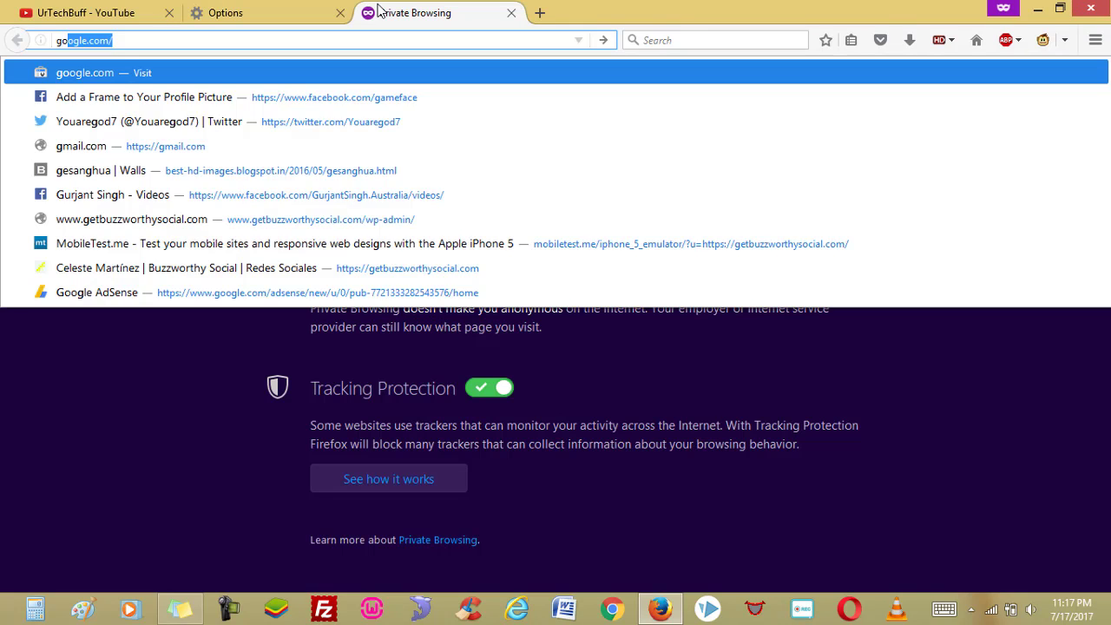
{"action": "key", "text": "Return"}
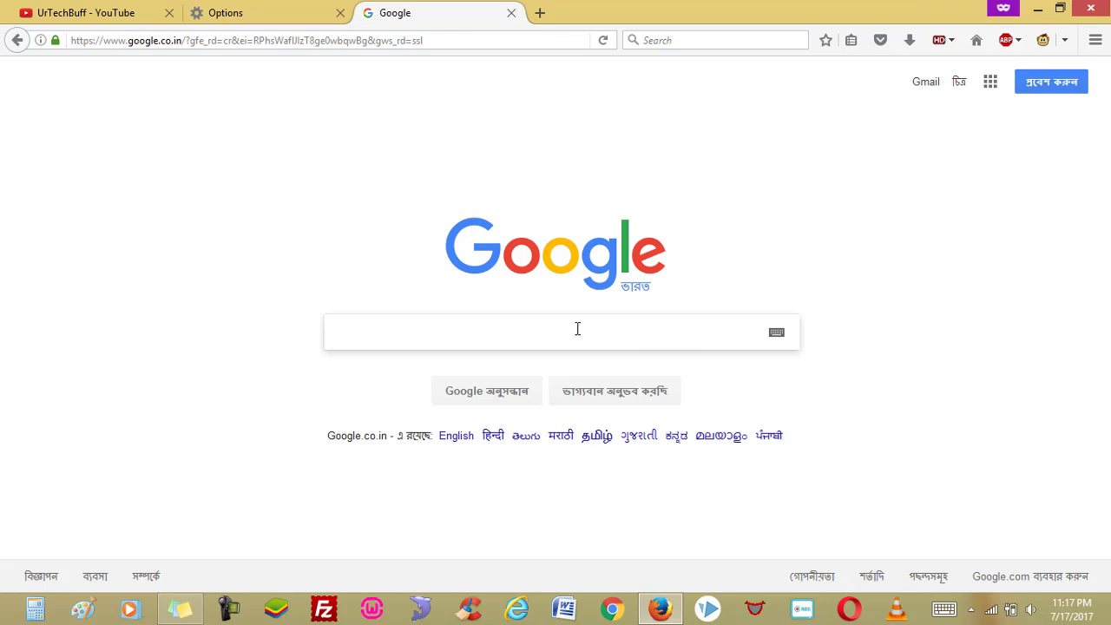
Step: Enter "dho" in the Google search, run the suggested Bengali query "ধাঁধা" and examine the results page
{"action": "type", "text": "dhon"}
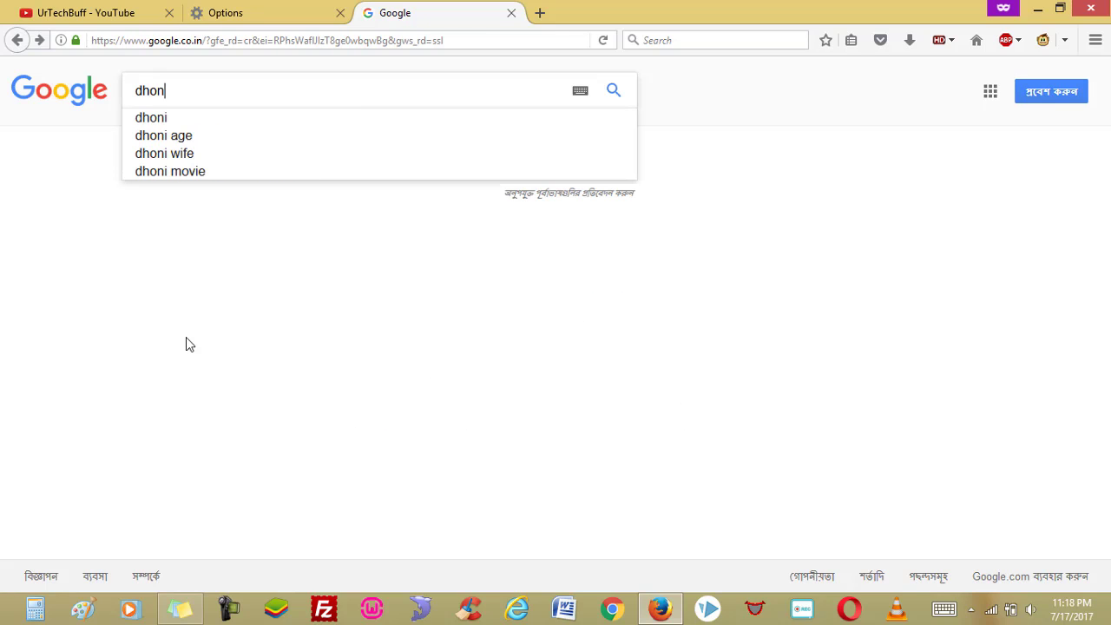
{"action": "key", "text": "BackSpace"}
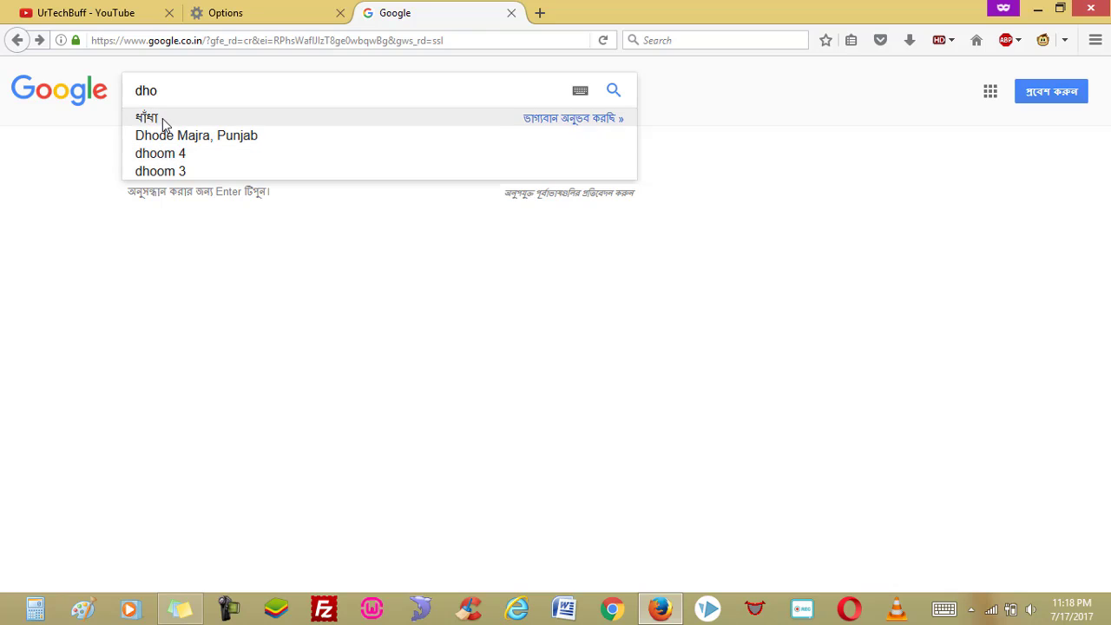
{"action": "left_click", "coordinate": [161, 119]}
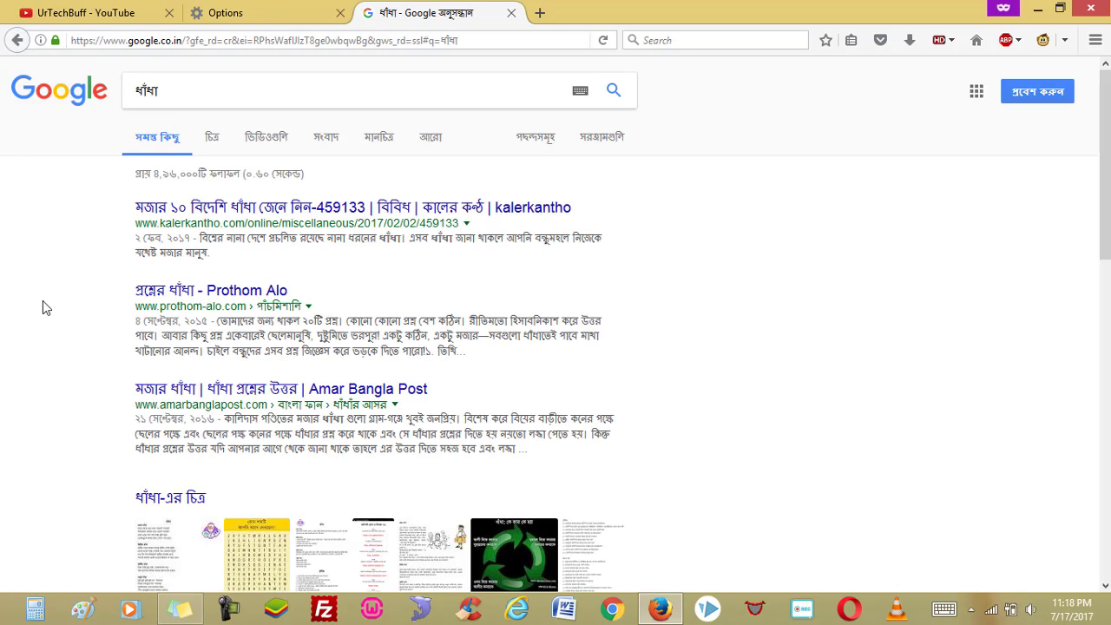
{"action": "scroll", "coordinate": [45, 308], "scroll_direction": "down", "scroll_amount": 2}
{"action": "scroll", "coordinate": [45, 307], "scroll_direction": "down", "scroll_amount": 5}
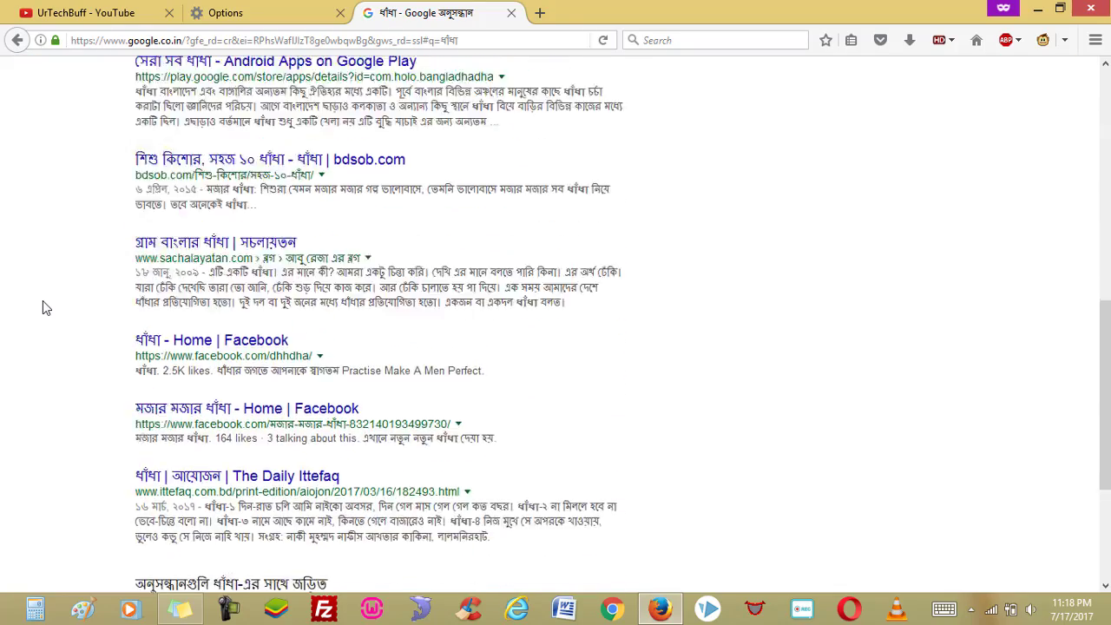
{"action": "scroll", "coordinate": [42, 300], "scroll_direction": "down", "scroll_amount": 5}
{"action": "scroll", "coordinate": [271, 239], "scroll_direction": "up", "scroll_amount": 10}
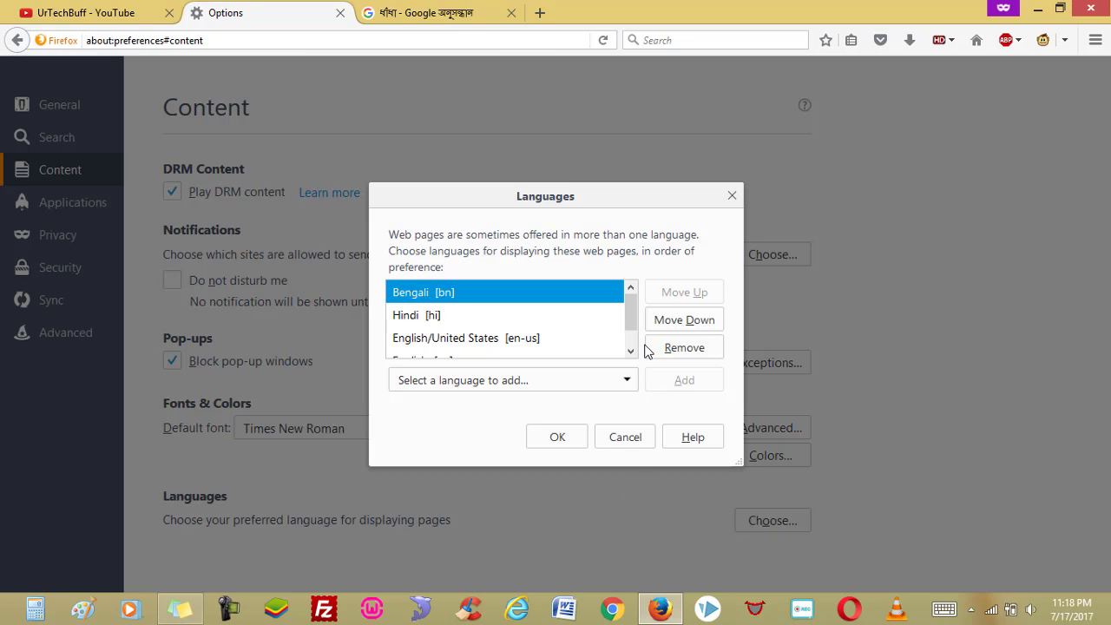
Step: Remove Bengali and Hindi from the preferred web page languages and save the list
{"action": "left_click", "coordinate": [631, 350]}
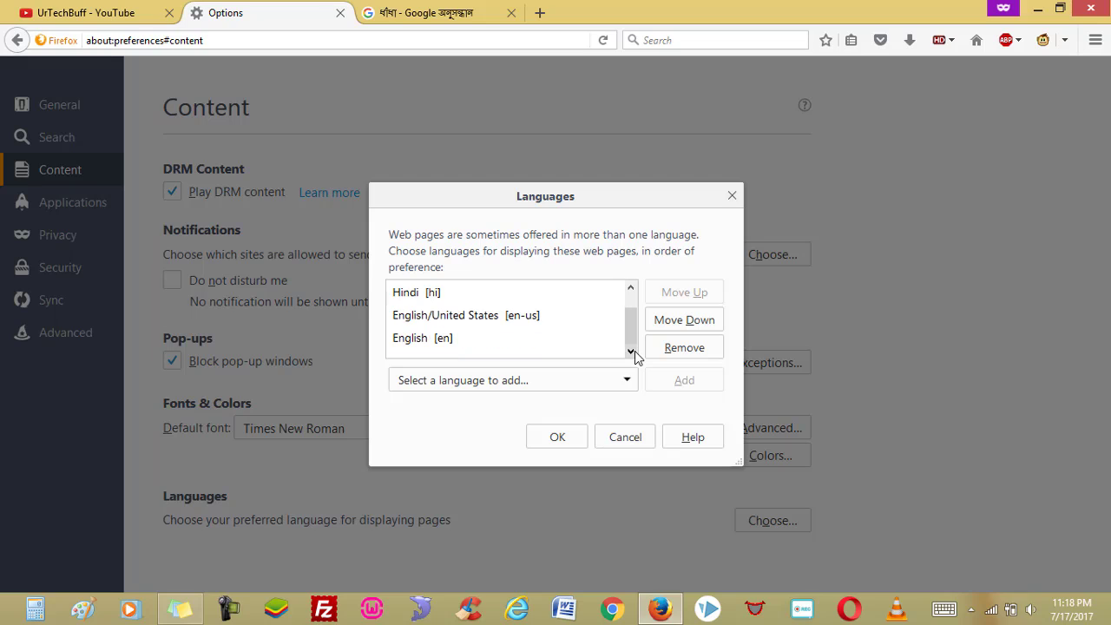
{"action": "left_click", "coordinate": [630, 287]}
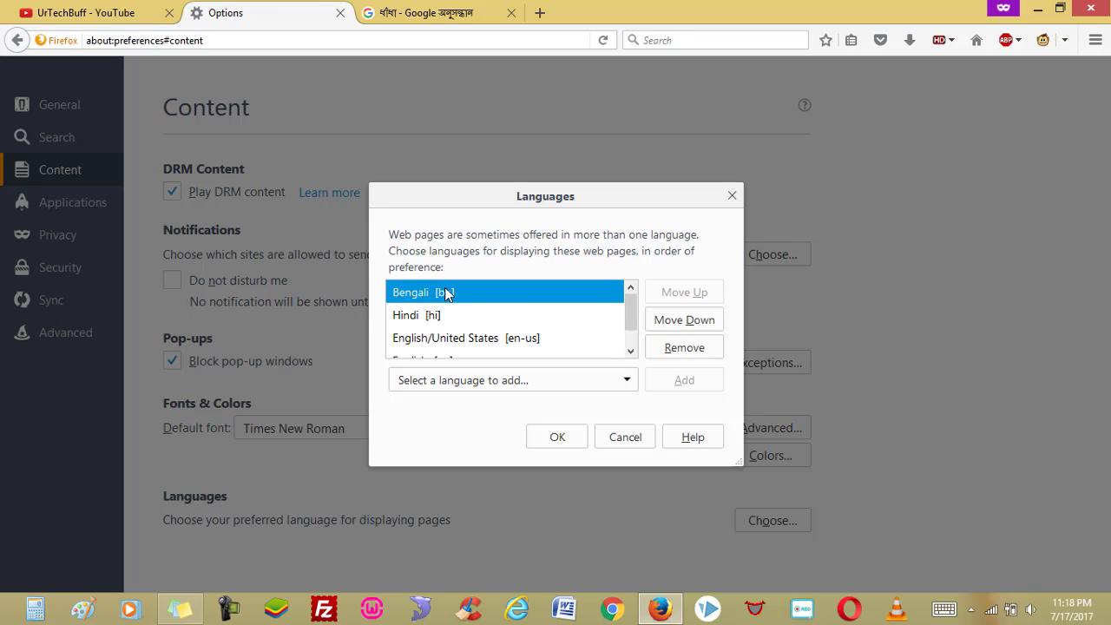
{"action": "left_click", "coordinate": [695, 353]}
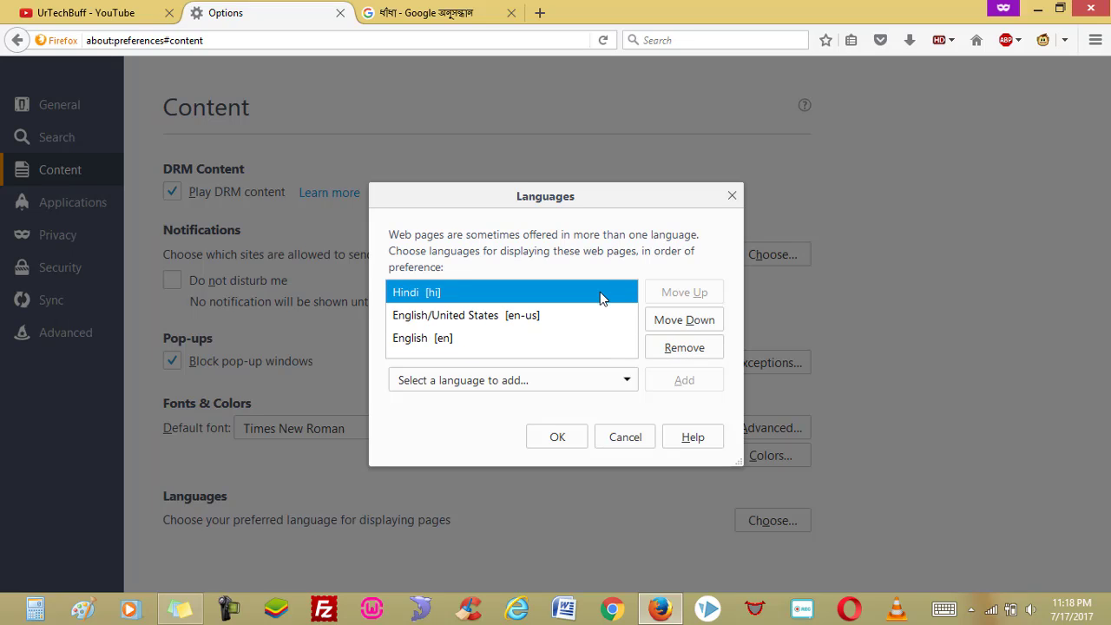
{"action": "left_click", "coordinate": [679, 345]}
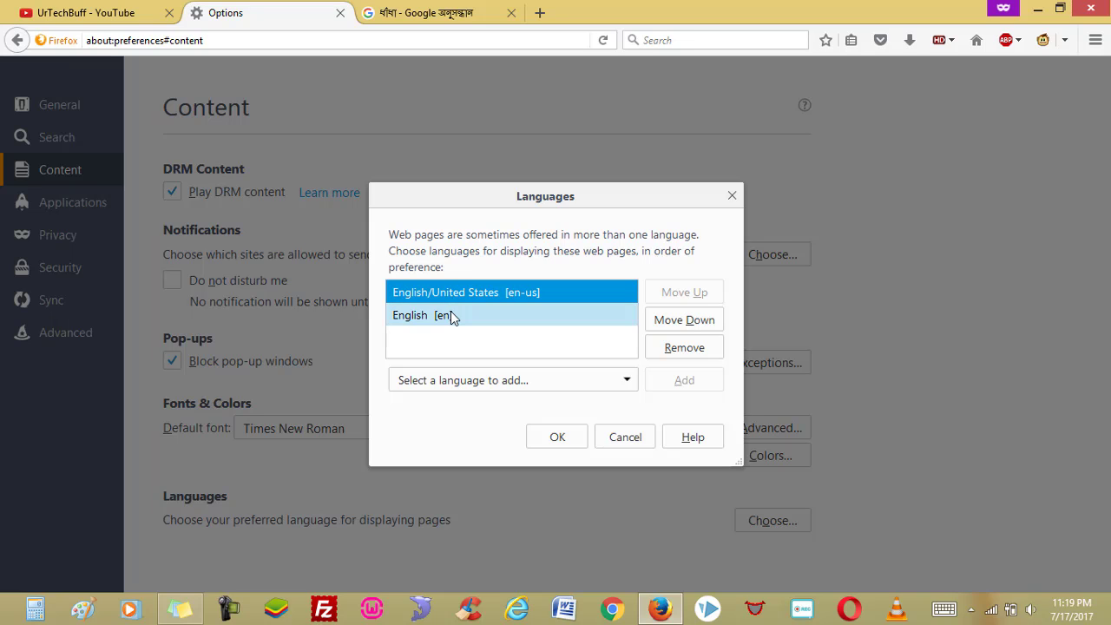
{"action": "left_click", "coordinate": [552, 440]}
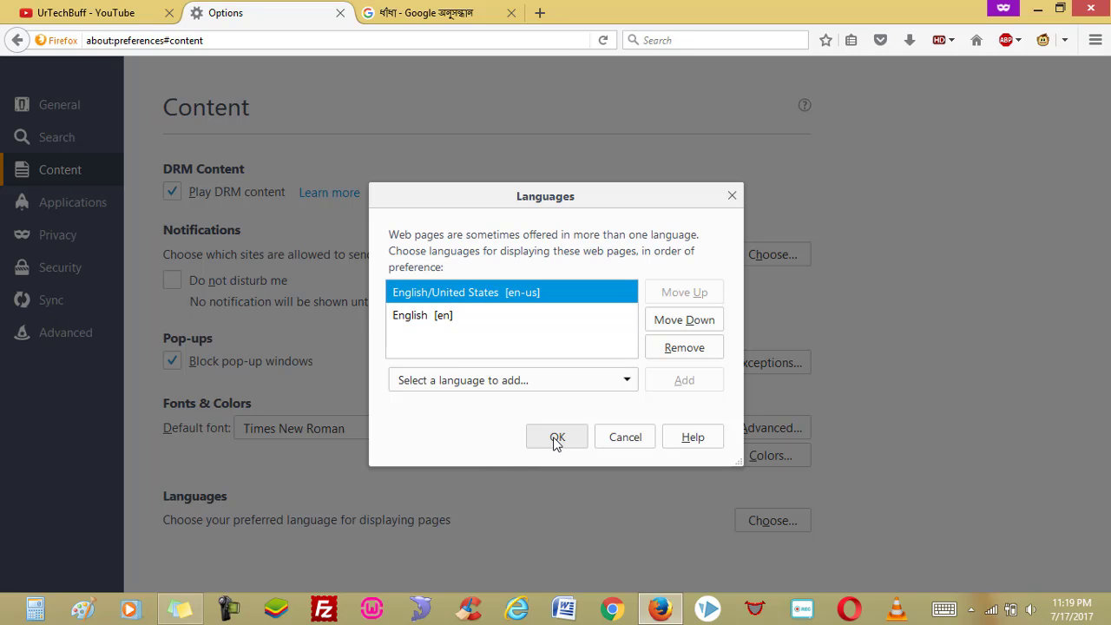
Step: Load the Google home page from the results tab to check its display language and switch to the UrTechBuff YouTube tab
{"action": "left_click", "coordinate": [417, 10]}
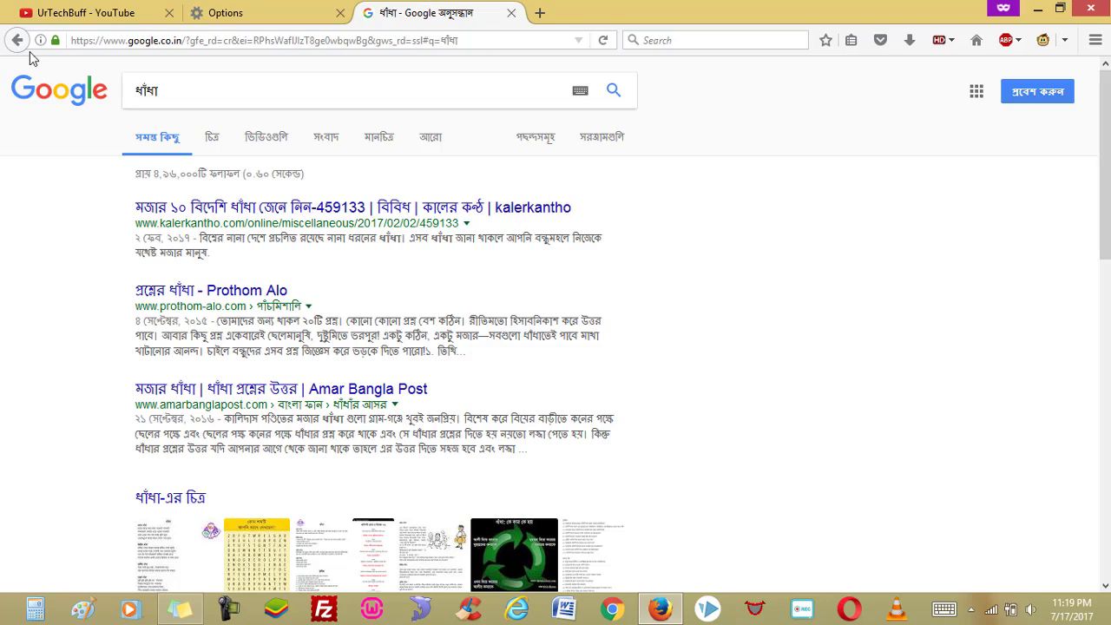
{"action": "left_click", "coordinate": [41, 89]}
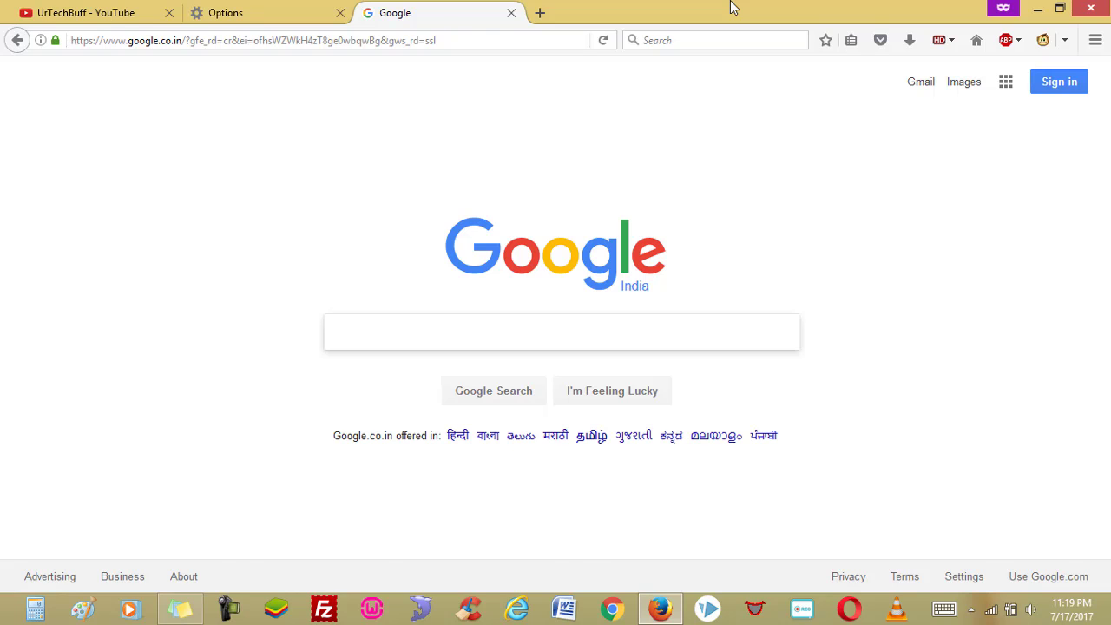
{"action": "key", "text": "ctrl+Tab"}
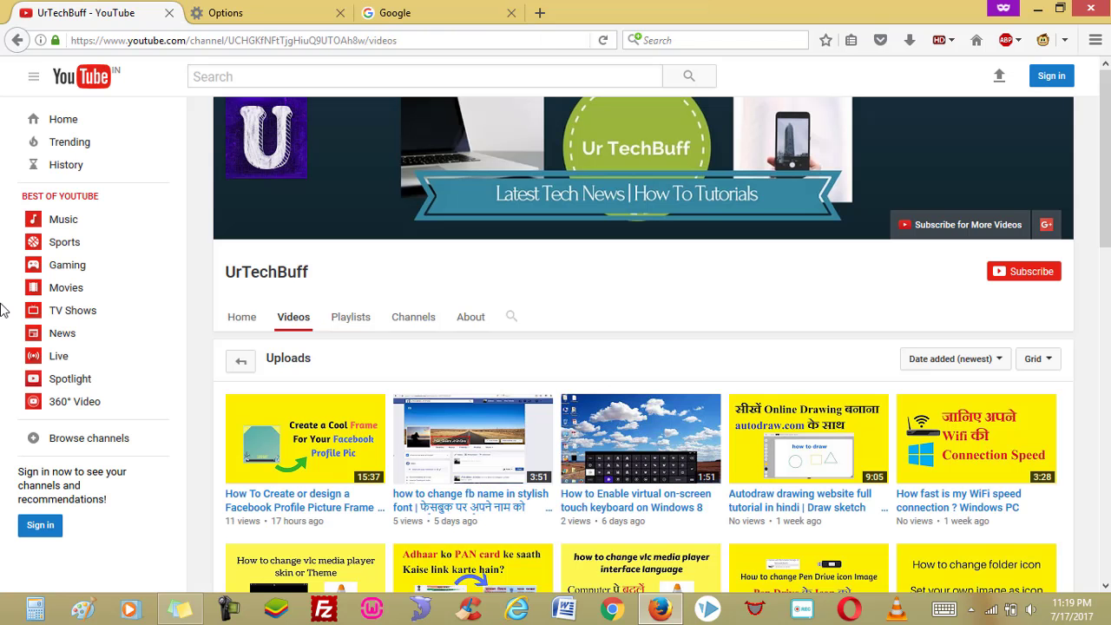